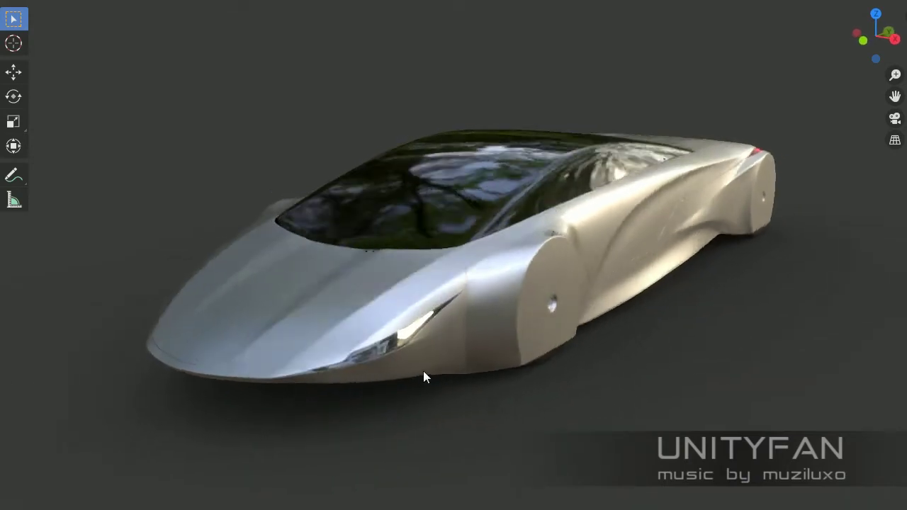
- Orbit and zoom around the concept car to inspect its side, rear and low rear angles
mouse_move(419, 374)
middle_mouse_down()
mouse_move(640, 425)
mouse_move(537, 405)
mouse_move(522, 392)
mouse_move(532, 450)
mouse_move(582, 446)
mouse_move(671, 395)
middle_mouse_up()
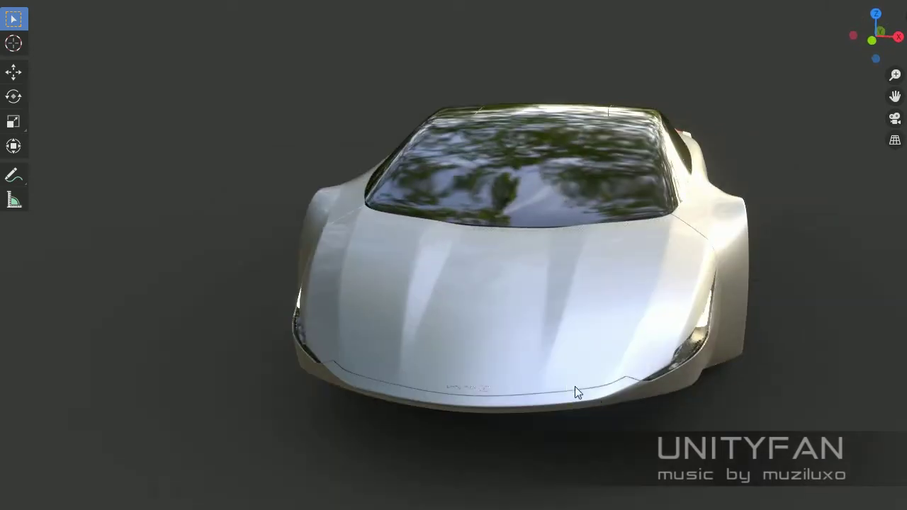
mouse_move(575, 386)
middle_mouse_down()
mouse_move(585, 384)
mouse_move(508, 369)
mouse_move(408, 374)
mouse_move(486, 380)
mouse_move(420, 354)
mouse_move(360, 348)
mouse_move(441, 348)
mouse_move(430, 345)
mouse_move(567, 381)
mouse_move(354, 354)
mouse_move(493, 341)
mouse_move(395, 322)
mouse_move(429, 329)
mouse_move(404, 337)
mouse_move(395, 353)
middle_mouse_up()
scroll(487, 383, "up", 5)
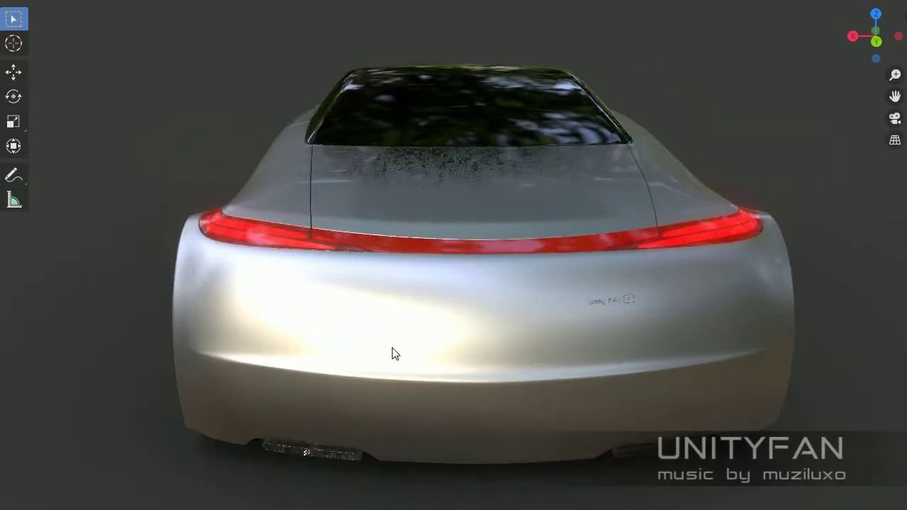
mouse_move(580, 423)
middle_mouse_down()
mouse_move(537, 373)
mouse_move(536, 395)
middle_mouse_up()
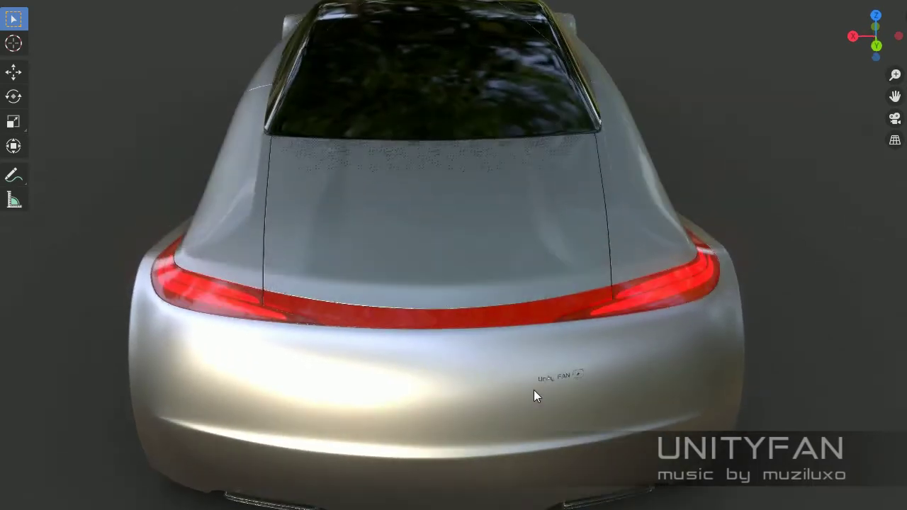
scroll(531, 397, "down", 2)
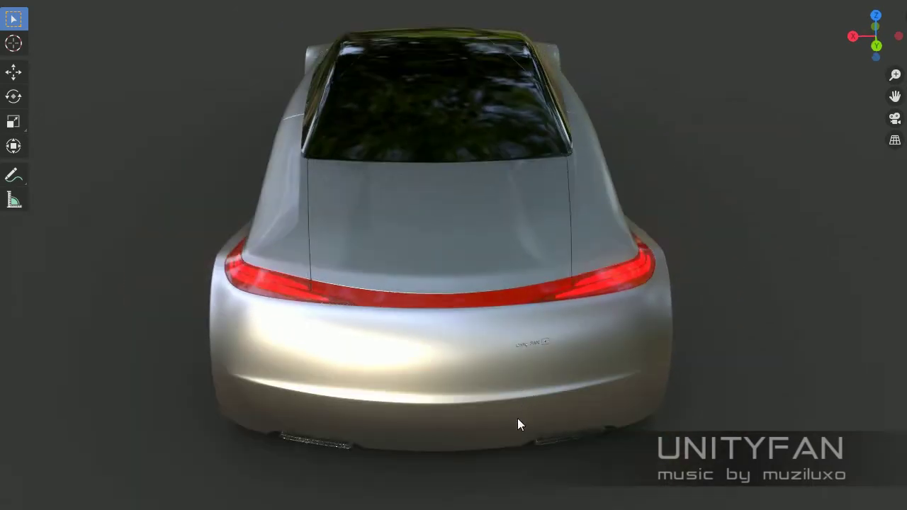
mouse_move(518, 426)
middle_mouse_down()
mouse_move(517, 395)
mouse_move(516, 431)
middle_mouse_up()
scroll(516, 433, "up", 2)
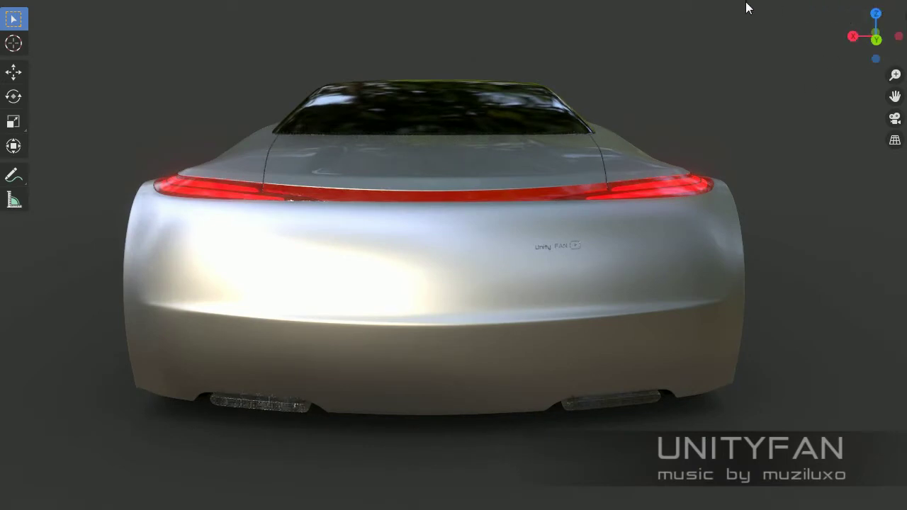
- Restore the 3D view header and light the viewport with the second HDRI environment
key("ctrl+alt+space")
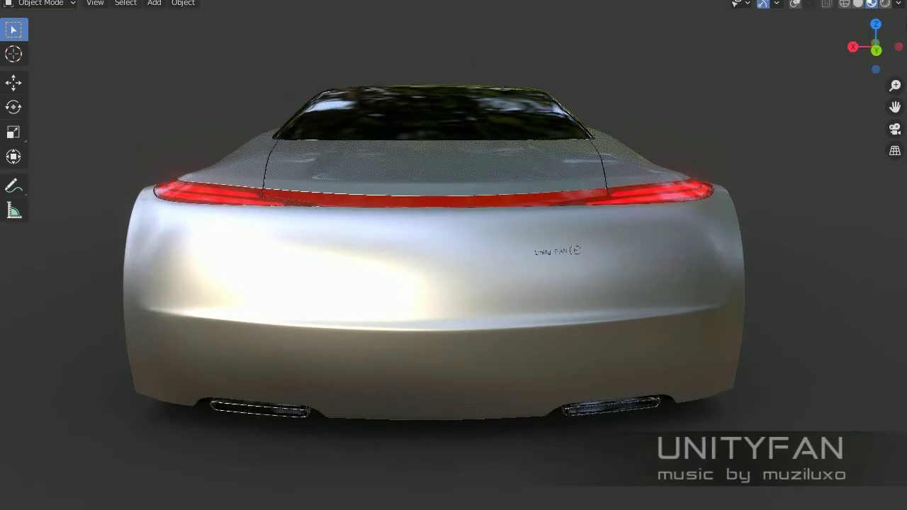
left_click(899, 10)
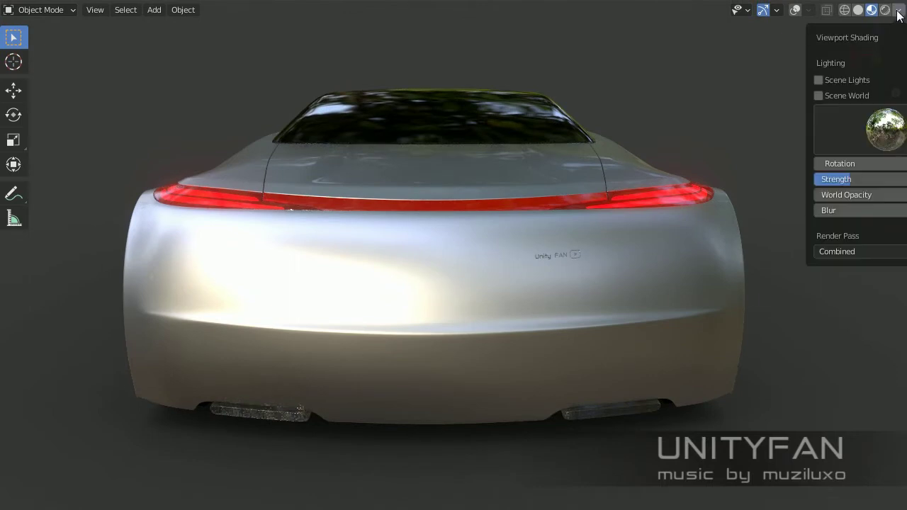
left_click(862, 134)
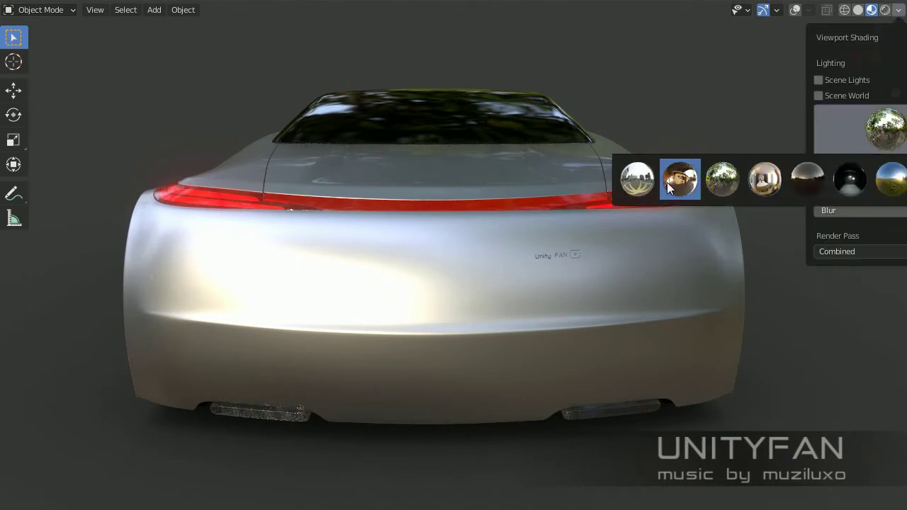
left_click(816, 188)
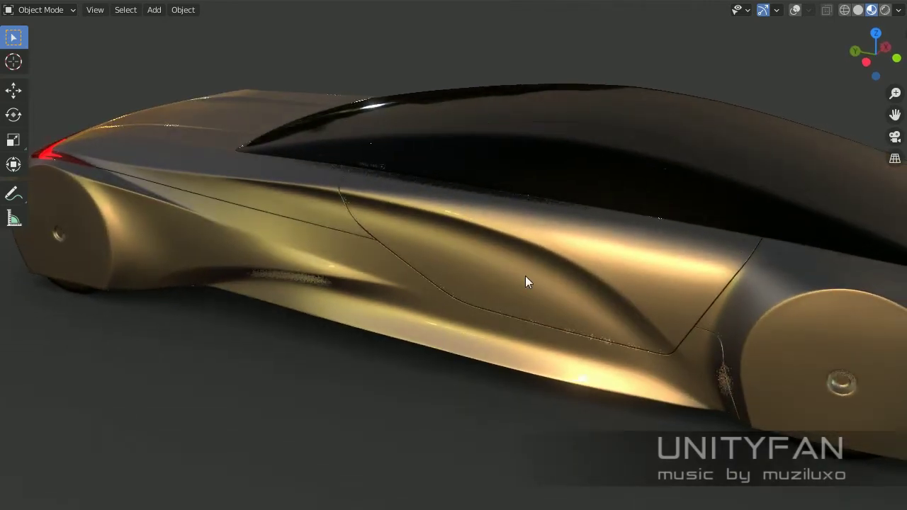
- Orbit to a higher rear three-quarter view and zoom to inspect the golden-toned car
mouse_move(525, 276)
middle_mouse_down()
mouse_move(628, 300)
mouse_move(662, 289)
mouse_move(682, 269)
mouse_move(676, 257)
mouse_move(545, 397)
mouse_move(522, 364)
mouse_move(559, 366)
mouse_move(554, 360)
mouse_move(433, 424)
mouse_move(507, 409)
mouse_move(713, 410)
middle_mouse_up()
scroll(713, 409, "up", 2)
scroll(710, 392, "down", 2)
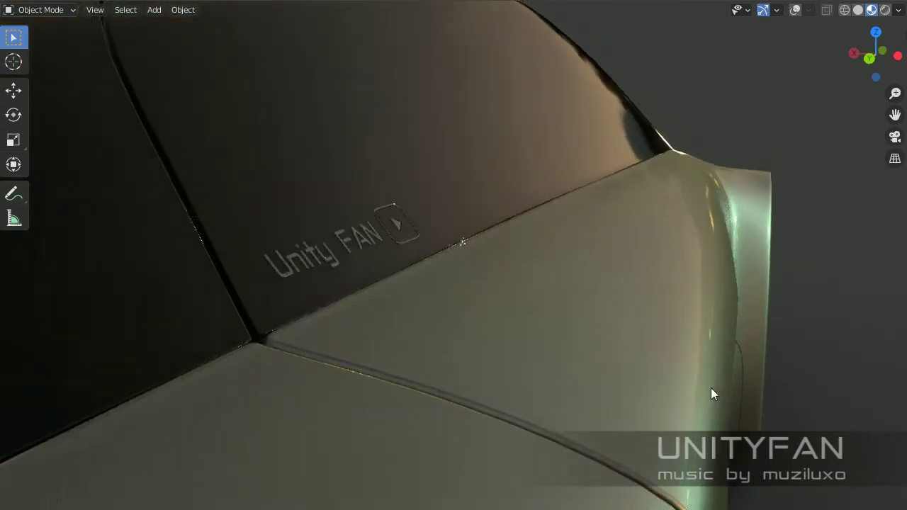
scroll(711, 388, "down", 2)
scroll(710, 379, "down", 2)
scroll(683, 374, "up", 2)
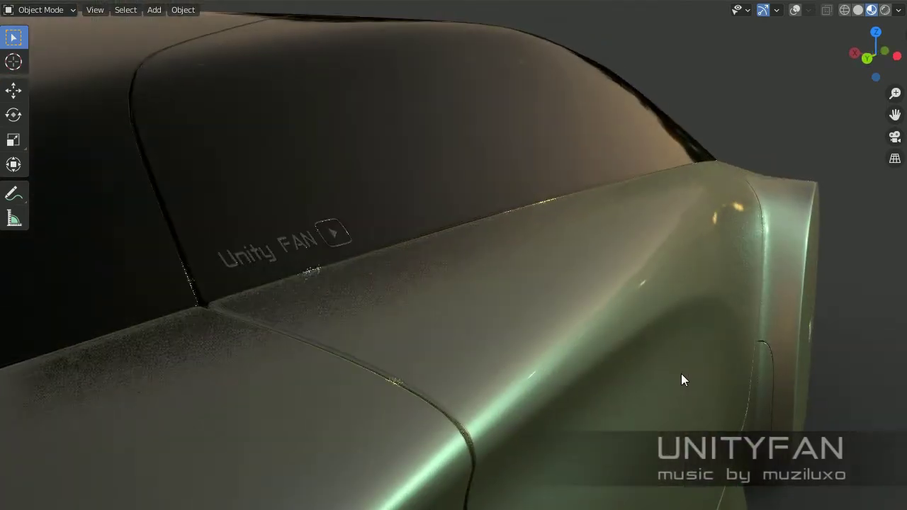
scroll(688, 367, "down", 3)
scroll(689, 366, "down", 1)
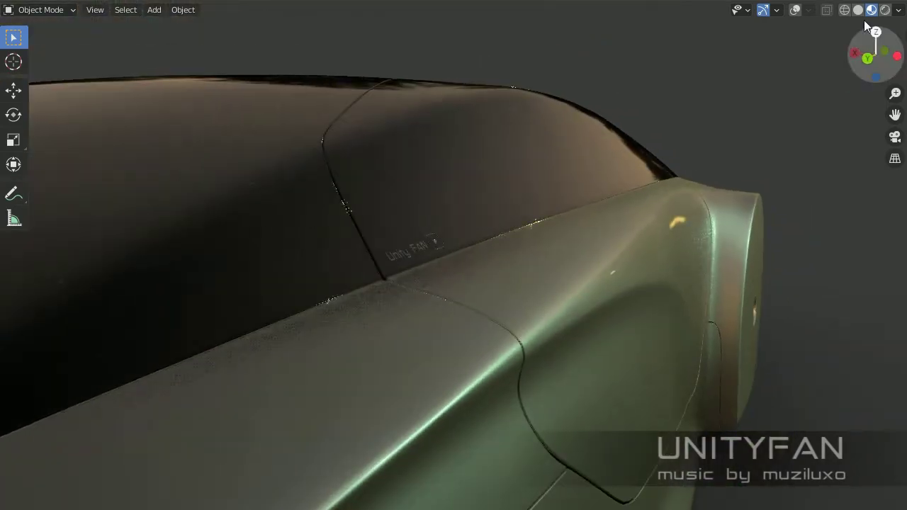
- Apply the dark studio HDRI to the viewport lighting
left_click(899, 10)
left_click(886, 142)
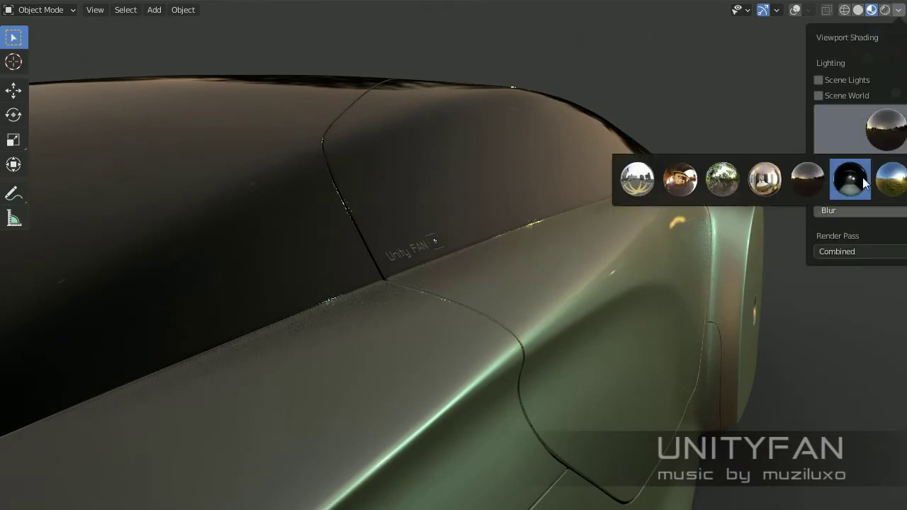
left_click(815, 191)
scroll(725, 316, "up", 2)
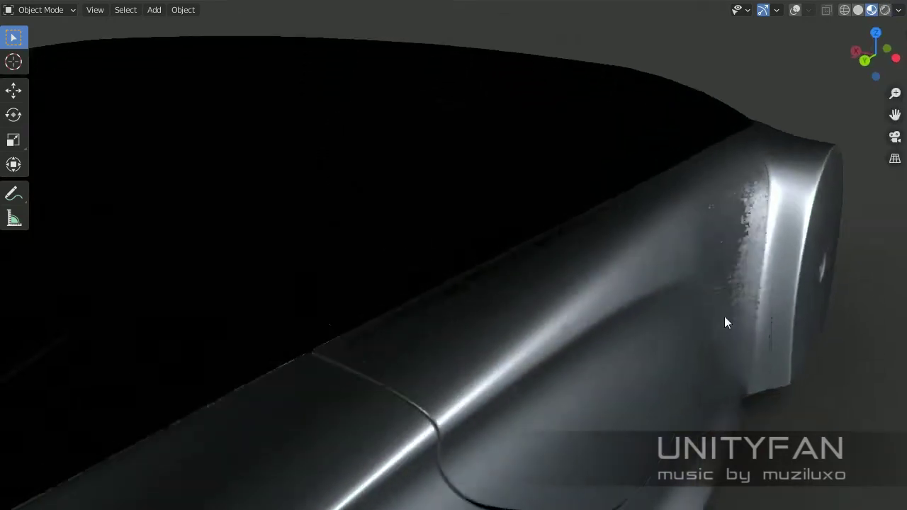
scroll(665, 323, "up", 3)
scroll(664, 320, "down", 3)
- Orbit around the silver car from three-quarter, high rear, front and low side angles
middle_click_drag(662, 319, 569, 328)
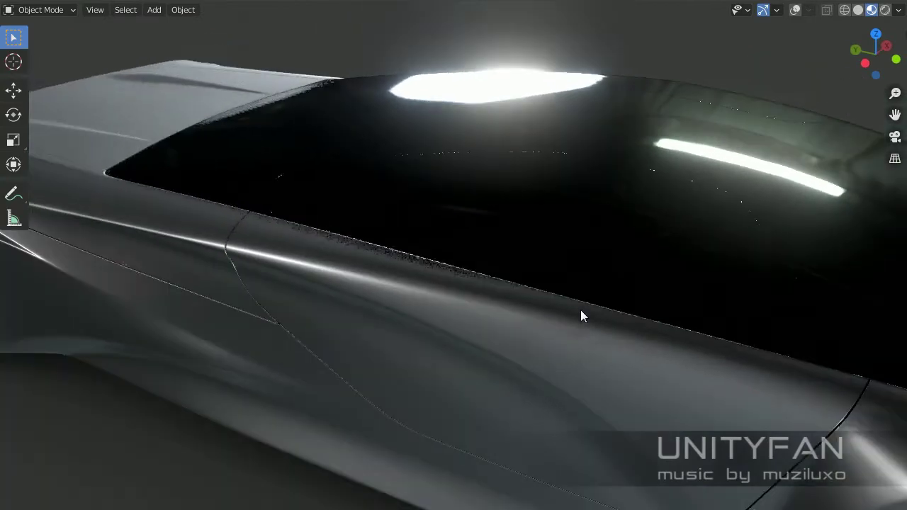
scroll(673, 363, "down", 2)
scroll(581, 296, "down", 3)
scroll(577, 291, "down", 2)
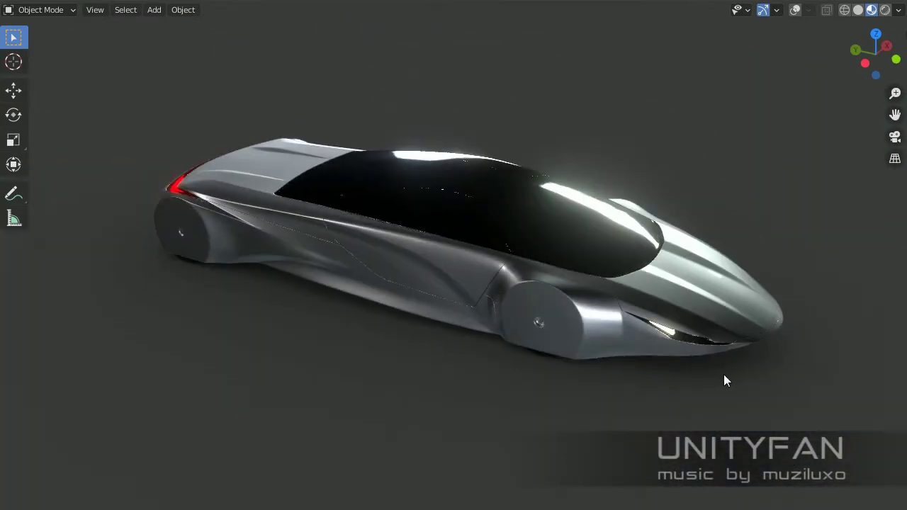
mouse_move(735, 384)
middle_mouse_down()
mouse_move(753, 389)
mouse_move(490, 364)
mouse_move(557, 306)
mouse_move(644, 318)
mouse_move(720, 309)
mouse_move(733, 286)
mouse_move(773, 290)
middle_mouse_up()
mouse_move(537, 336)
middle_mouse_down()
mouse_move(591, 332)
mouse_move(539, 344)
mouse_move(627, 348)
mouse_move(609, 372)
mouse_move(628, 384)
mouse_move(706, 371)
mouse_move(679, 445)
mouse_move(743, 387)
middle_mouse_up()
scroll(626, 346, "up", 2)
mouse_move(693, 367)
middle_mouse_down()
mouse_move(617, 268)
mouse_move(623, 305)
mouse_move(672, 313)
mouse_move(635, 285)
mouse_move(601, 278)
mouse_move(583, 295)
mouse_move(586, 327)
mouse_move(571, 325)
middle_mouse_up()
- Light the viewport with a warm outdoor HDRI and view the car from a frontal three-quarter angle
left_click(899, 10)
left_click(883, 122)
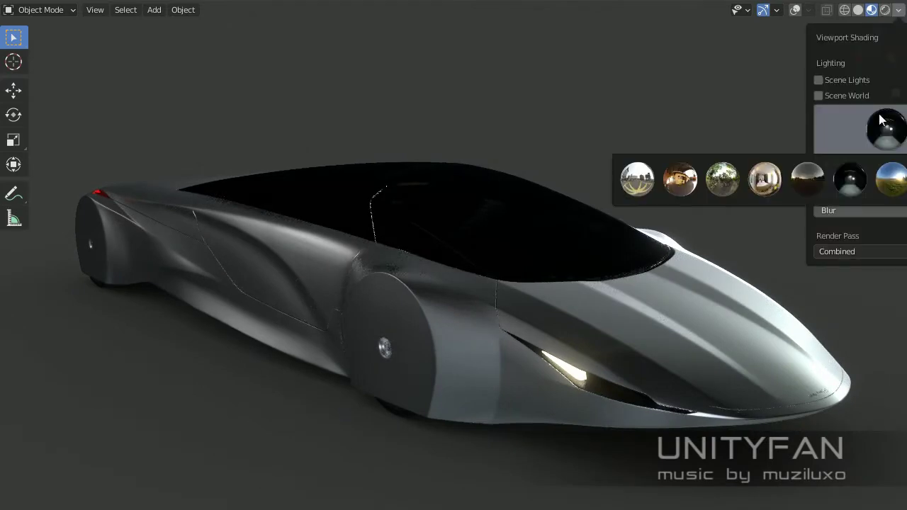
left_click(878, 181)
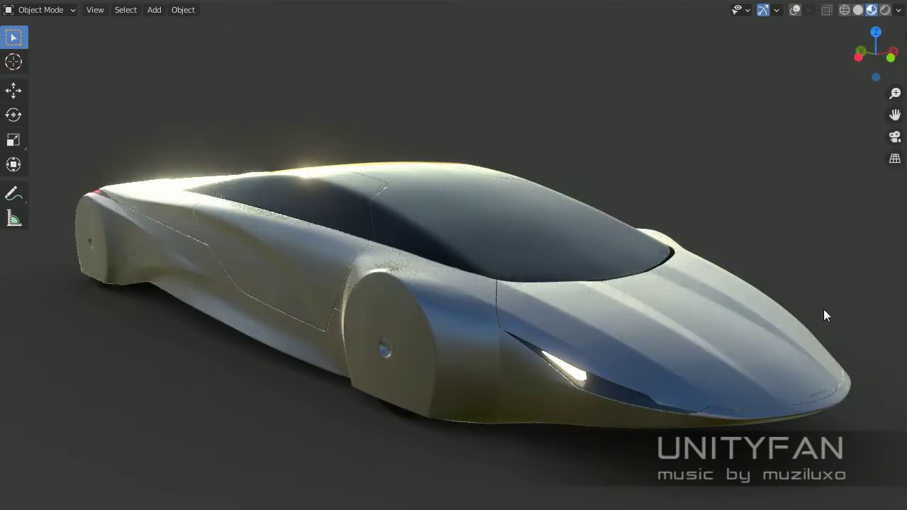
mouse_move(823, 309)
middle_mouse_down()
mouse_move(828, 277)
mouse_move(674, 274)
mouse_move(709, 269)
mouse_move(808, 298)
mouse_move(672, 273)
middle_mouse_up()
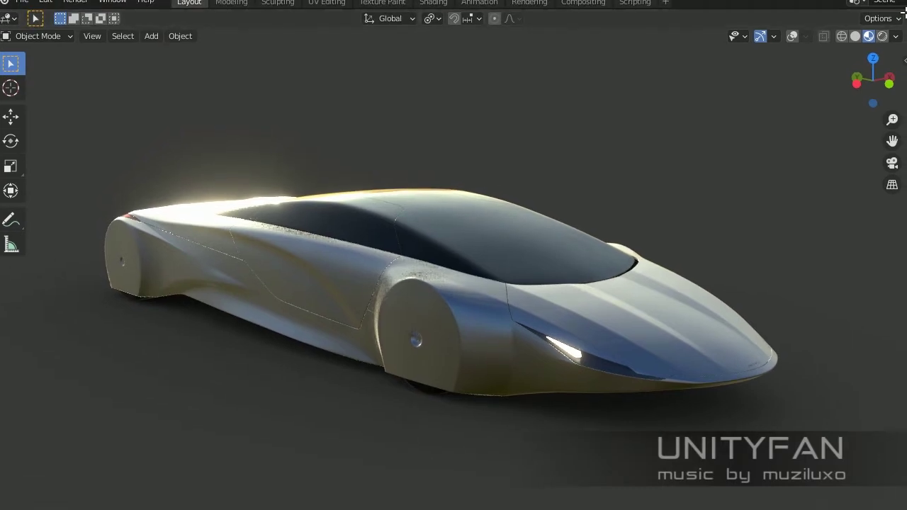
- Split off a Shader Editor above the 3D view showing the body_color_supra.001 material nodes
left_click_drag(901, 10, 899, 99)
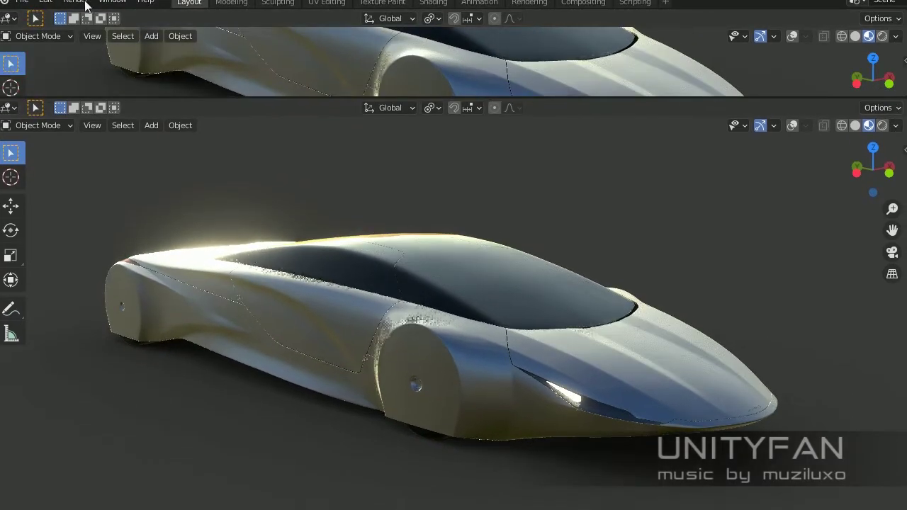
left_click(7, 18)
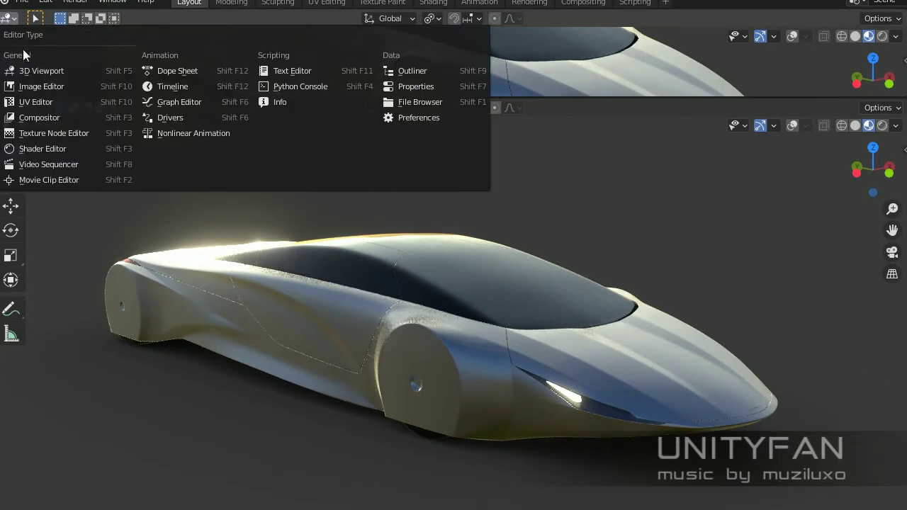
left_click(42, 148)
middle_click_drag(290, 64, 283, 45)
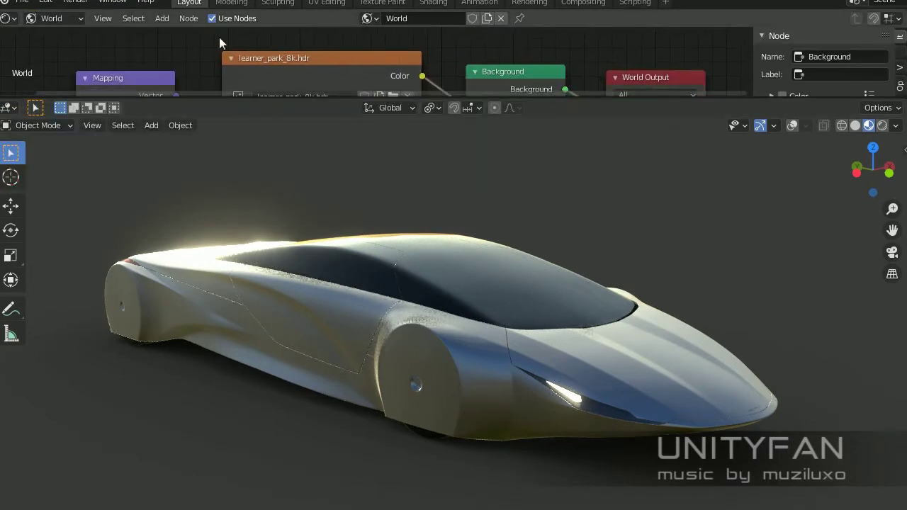
left_click(68, 18)
left_click(79, 36)
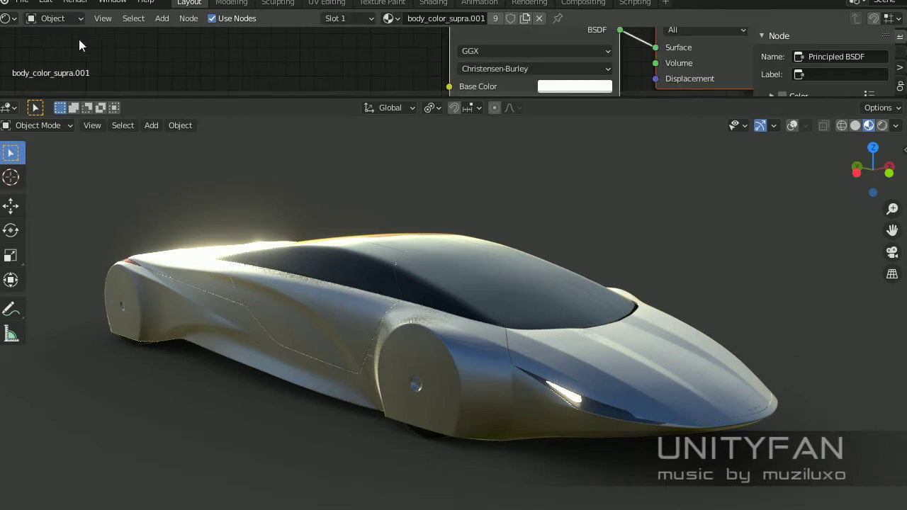
- Set the body material's Principled BSDF Metallic value to 0
middle_click_drag(290, 65, 133, 49)
middle_click_drag(267, 75, 294, 43)
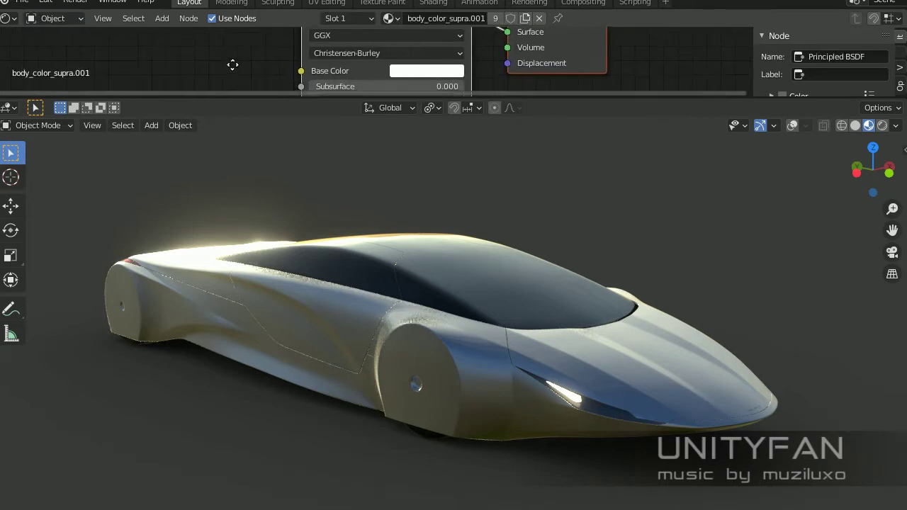
left_click(403, 39)
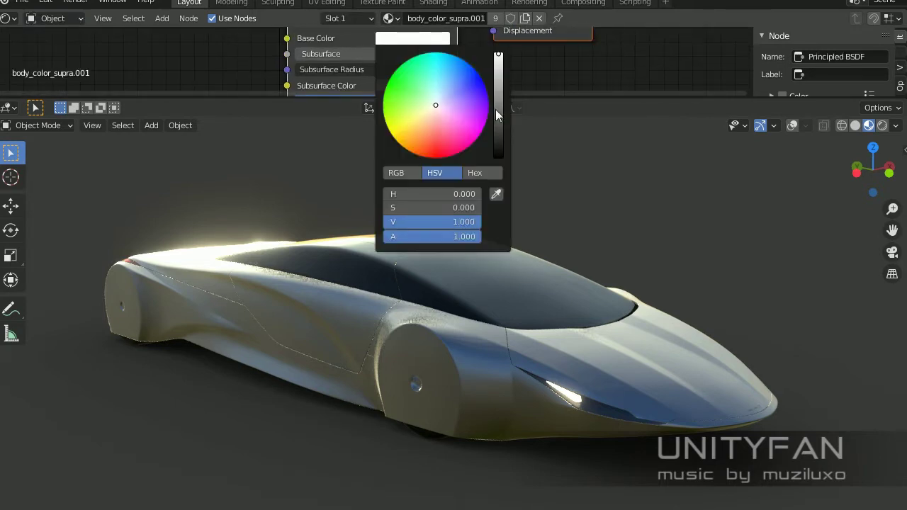
left_click_drag(506, 163, 499, 159)
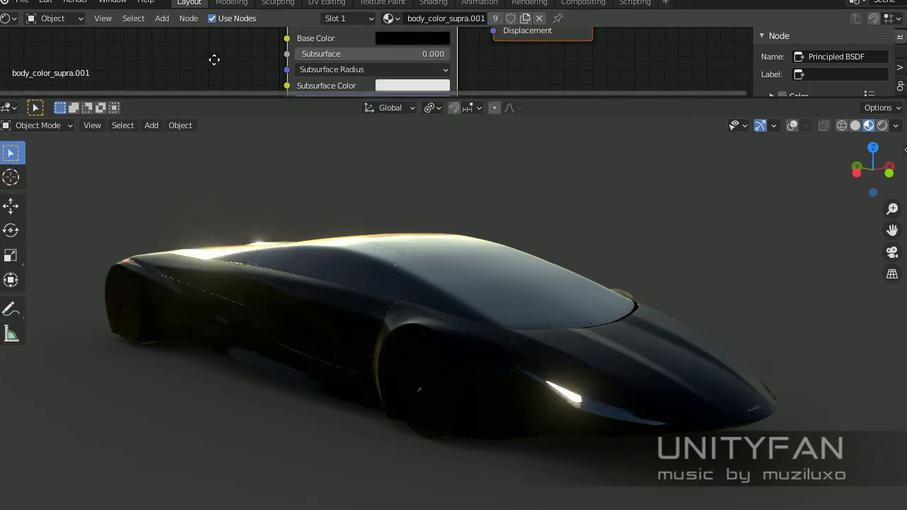
scroll(263, 85, "down", 3, "shift")
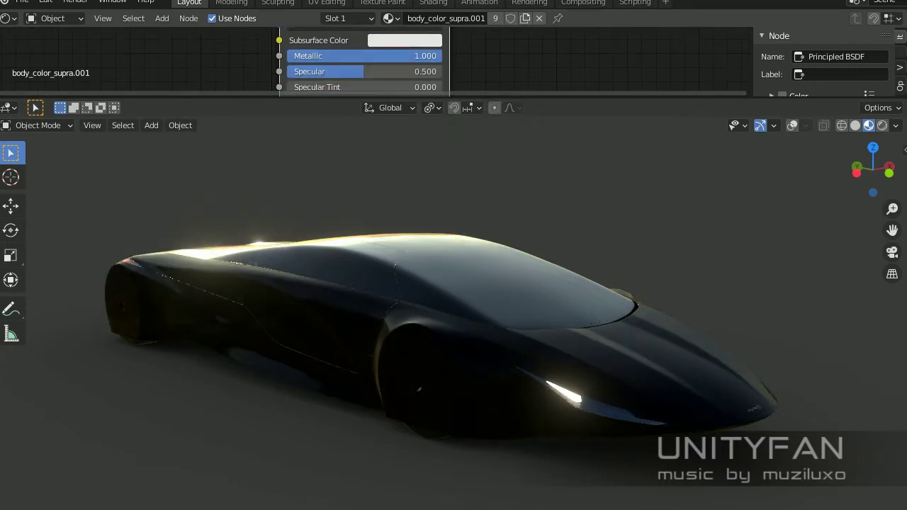
left_click_drag(425, 55, 378, 55)
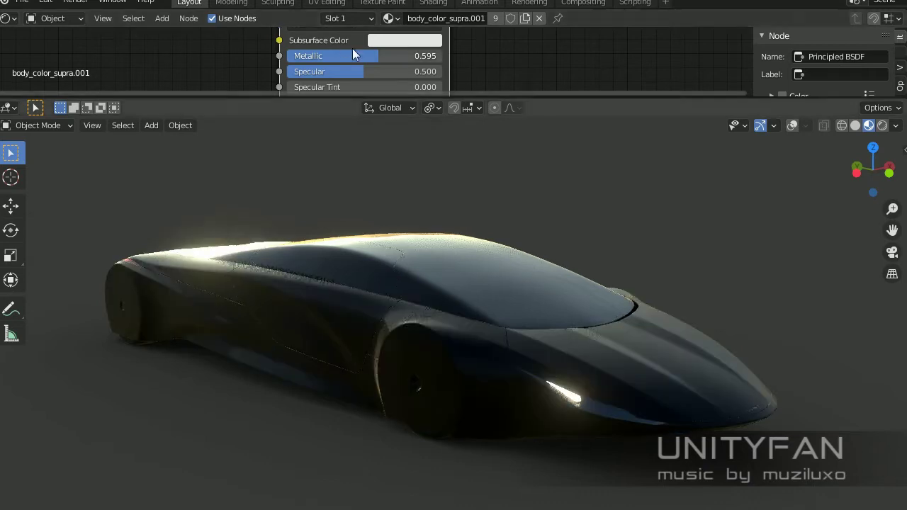
key("Return")
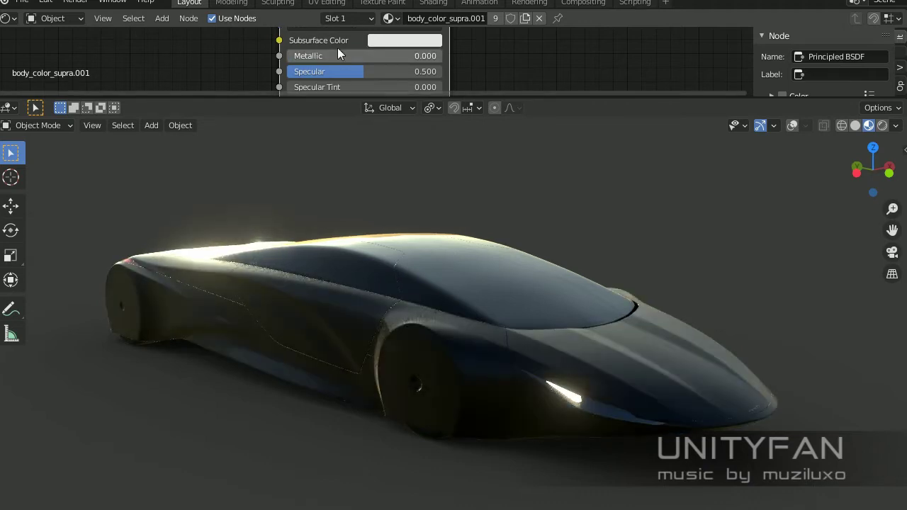
middle_click_drag(486, 54, 467, 32)
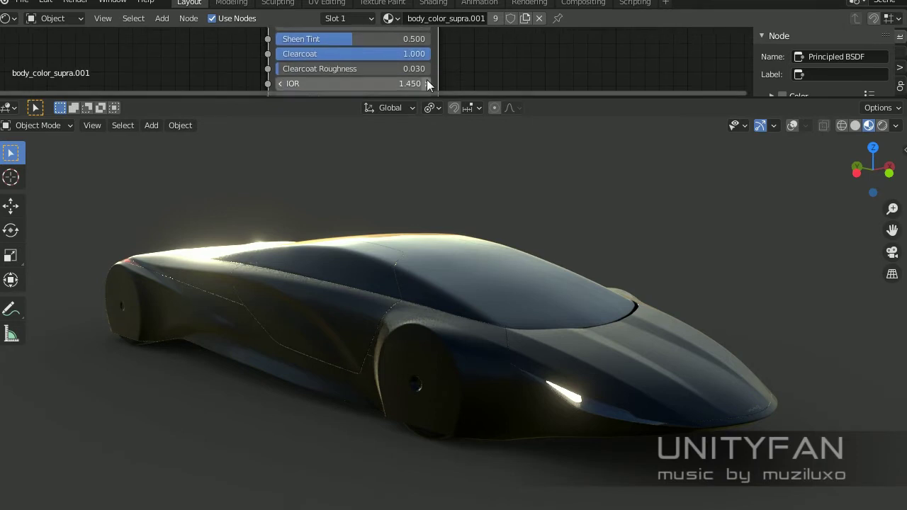
- Lower Clearcoat to 0.000, then collapse the node editor to enlarge the 3D view
left_click_drag(333, 54, 284, 54)
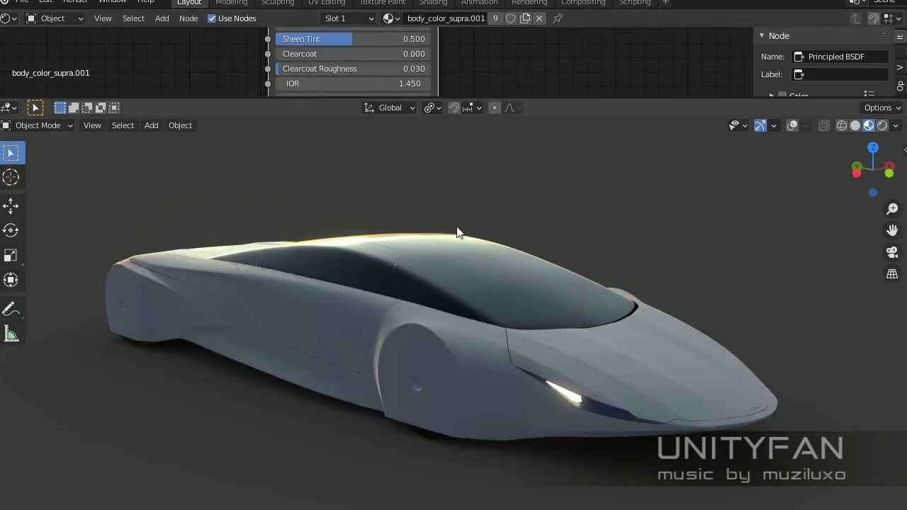
mouse_move(462, 234)
middle_mouse_down()
mouse_move(524, 332)
mouse_move(537, 284)
middle_mouse_up()
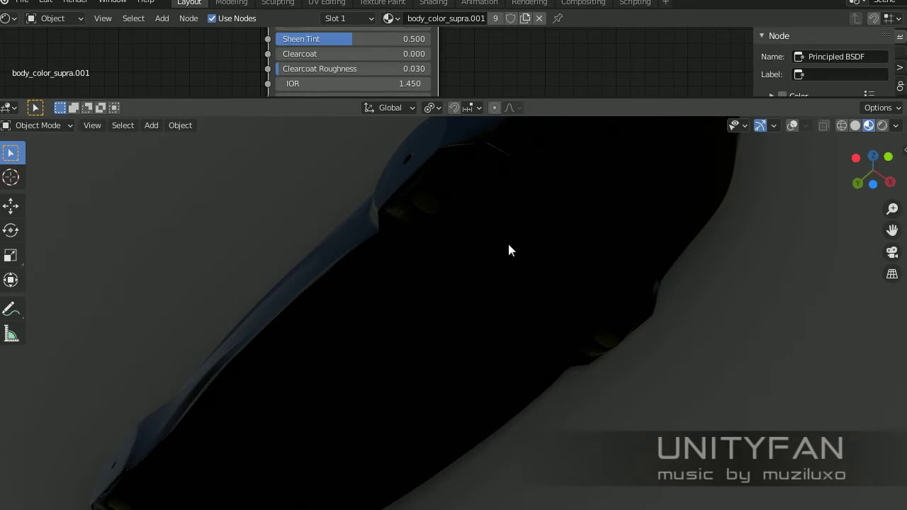
mouse_move(508, 249)
middle_mouse_down()
mouse_move(559, 371)
mouse_move(549, 383)
mouse_move(476, 377)
middle_mouse_up()
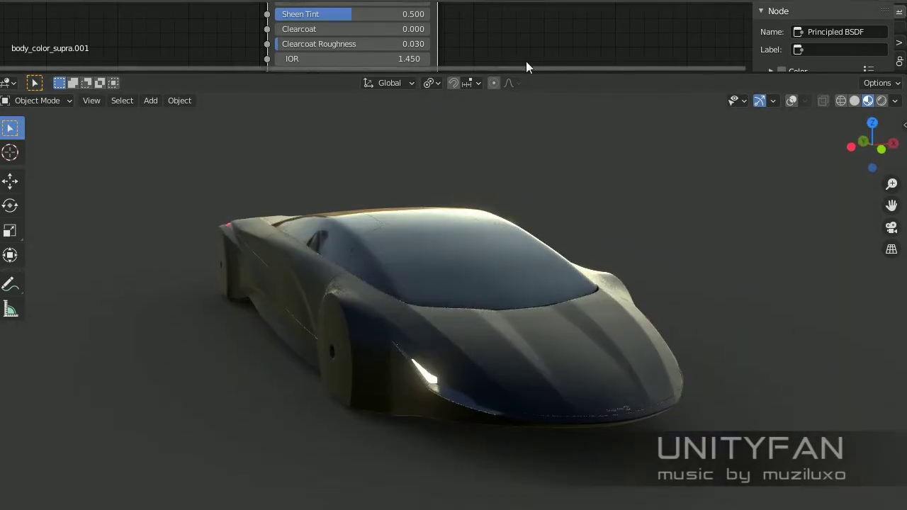
left_click_drag(554, 69, 553, 3)
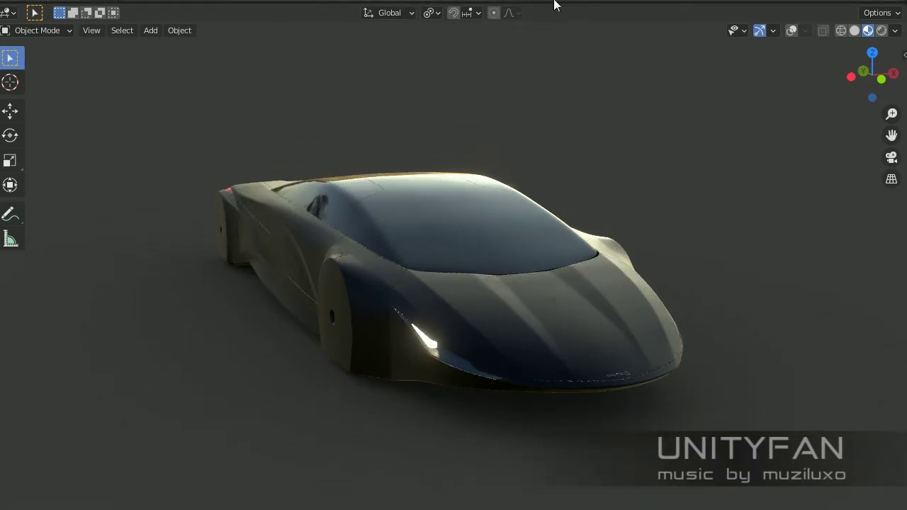
mouse_move(554, 194)
middle_mouse_down()
mouse_move(481, 180)
mouse_move(458, 190)
middle_mouse_up()
scroll(458, 190, "up", 1)
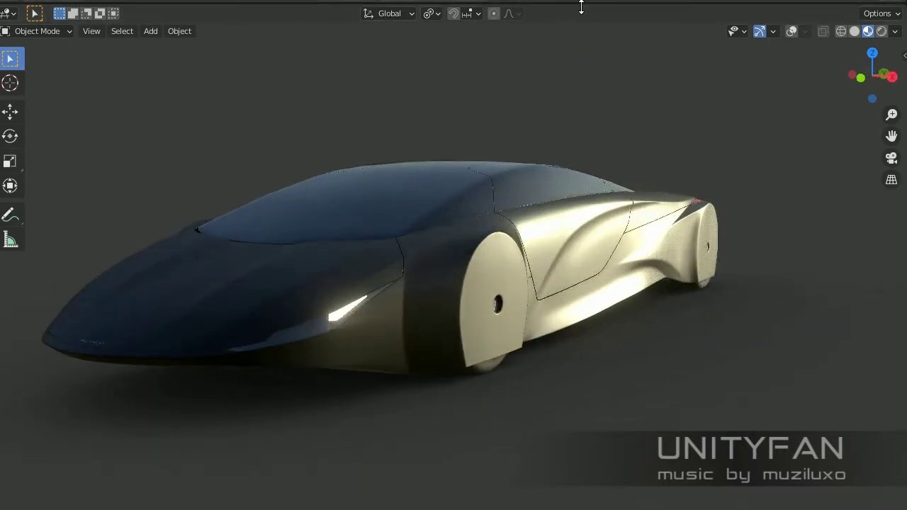
mouse_move(581, 5)
left_mouse_down()
mouse_move(553, 56)
mouse_move(489, 111)
left_mouse_up()
middle_click_drag(487, 94, 499, 13)
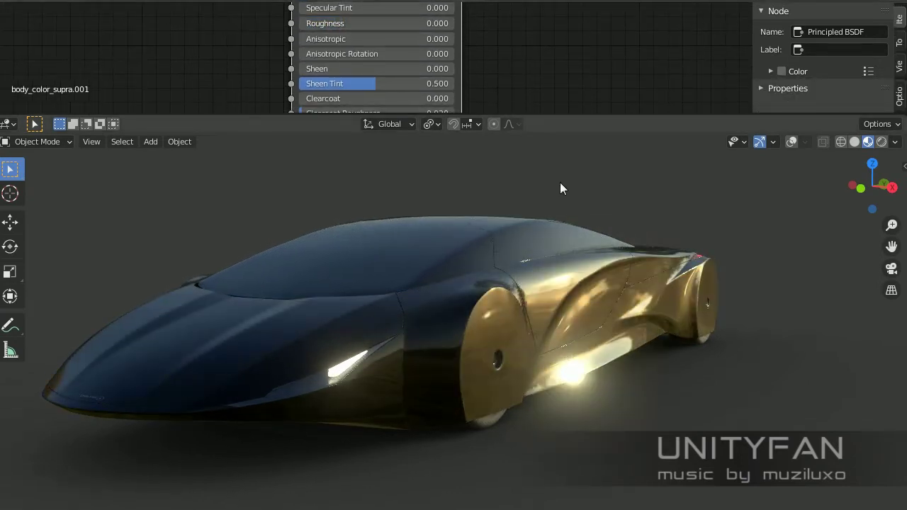
mouse_move(574, 114)
left_click_drag(574, 107, 578, 4)
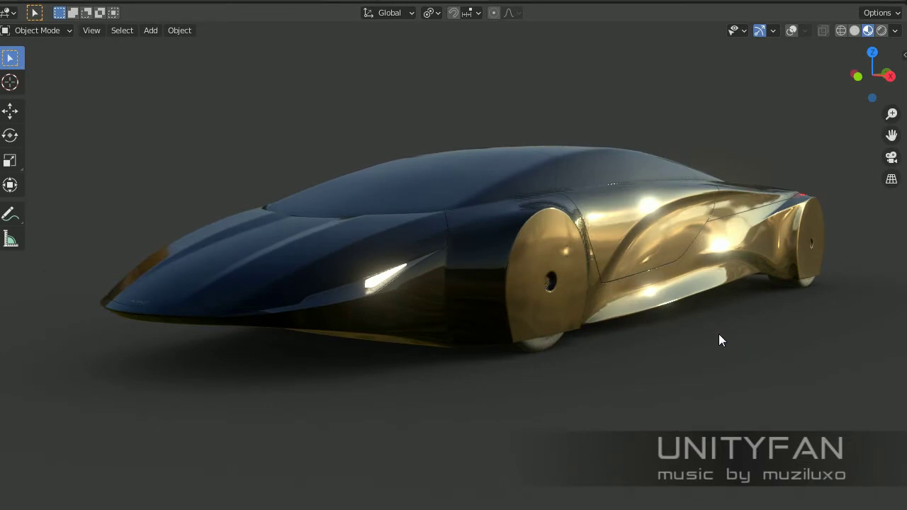
mouse_move(718, 340)
middle_mouse_down()
mouse_move(757, 371)
mouse_move(691, 352)
middle_mouse_up()
mouse_move(642, 367)
middle_mouse_down()
mouse_move(628, 389)
mouse_move(624, 376)
mouse_move(598, 379)
mouse_move(647, 378)
mouse_move(683, 365)
mouse_move(472, 351)
mouse_move(565, 350)
middle_mouse_up()
scroll(555, 356, "up", 3)
scroll(647, 342, "up", 2)
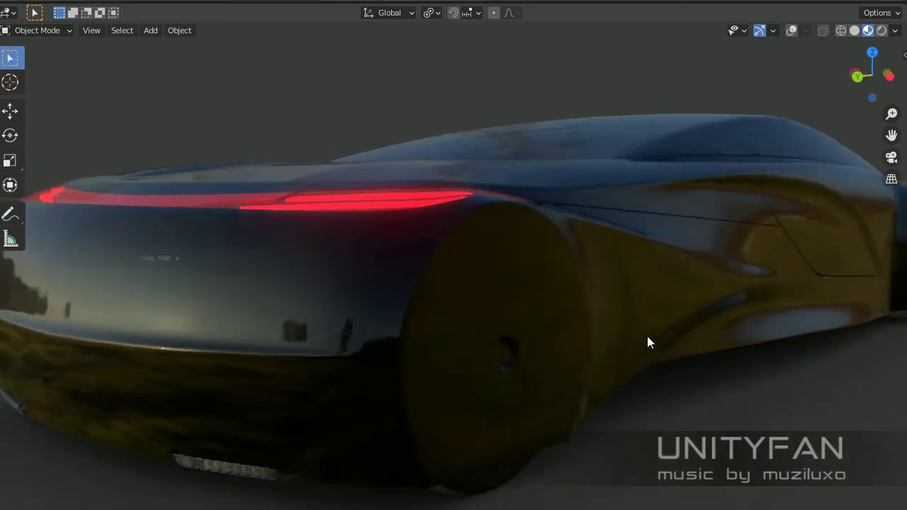
scroll(647, 336, "down", 2)
scroll(625, 343, "down", 1)
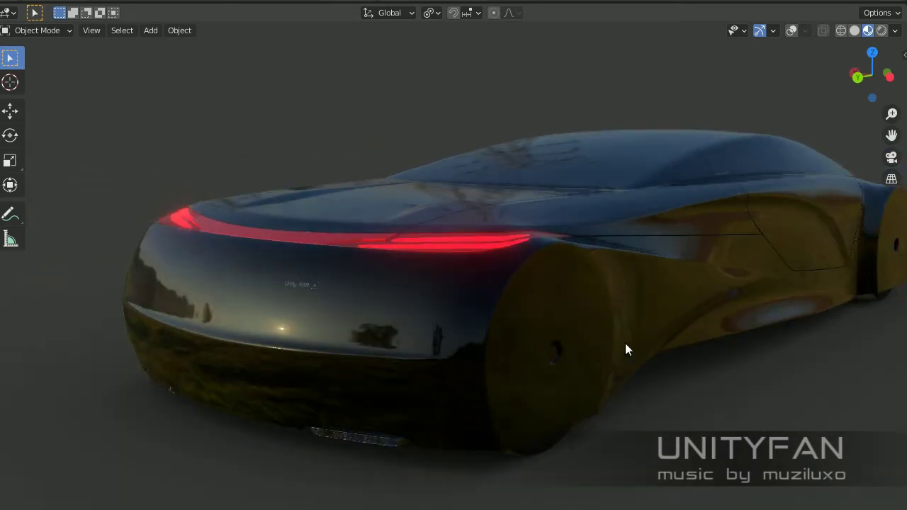
middle_click_drag(625, 344, 551, 332)
scroll(585, 331, "up", 3)
scroll(567, 333, "down", 2)
scroll(545, 335, "up", 1)
scroll(546, 336, "up", 1)
scroll(602, 331, "up", 2)
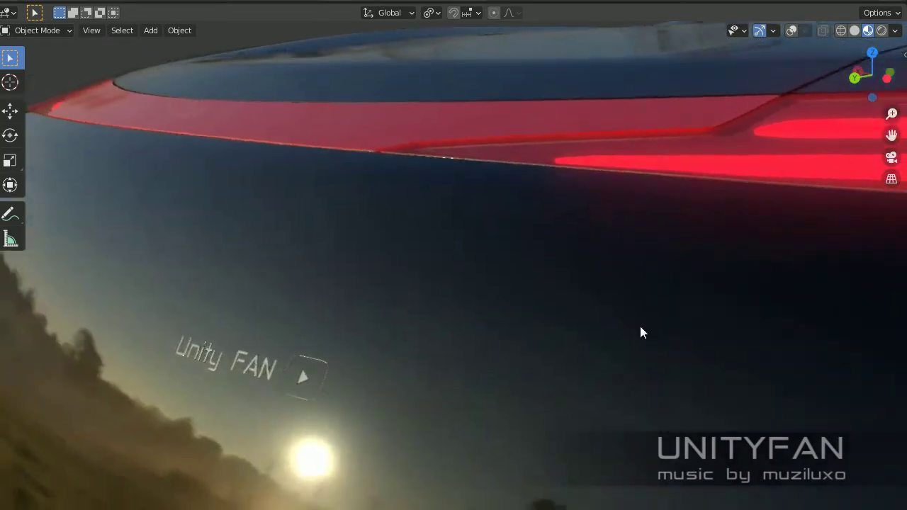
middle_click_drag(640, 332, 673, 312)
scroll(672, 312, "down", 3)
scroll(649, 312, "up", 2)
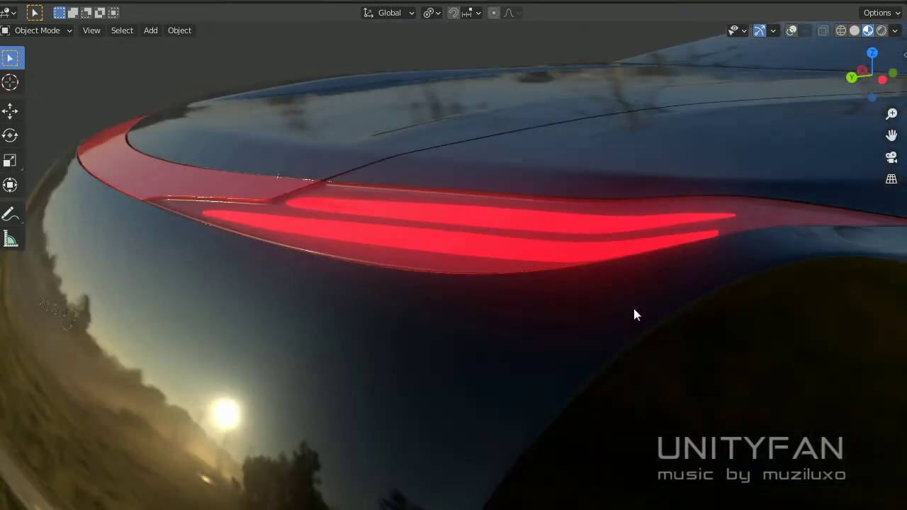
scroll(630, 314, "down", 3)
mouse_move(630, 314)
middle_mouse_down()
mouse_move(579, 341)
mouse_move(659, 359)
mouse_move(531, 366)
mouse_move(489, 398)
mouse_move(533, 380)
mouse_move(559, 389)
mouse_move(389, 320)
mouse_move(390, 329)
mouse_move(595, 360)
mouse_move(516, 344)
mouse_move(450, 348)
middle_mouse_up()
scroll(550, 386, "up", 3)
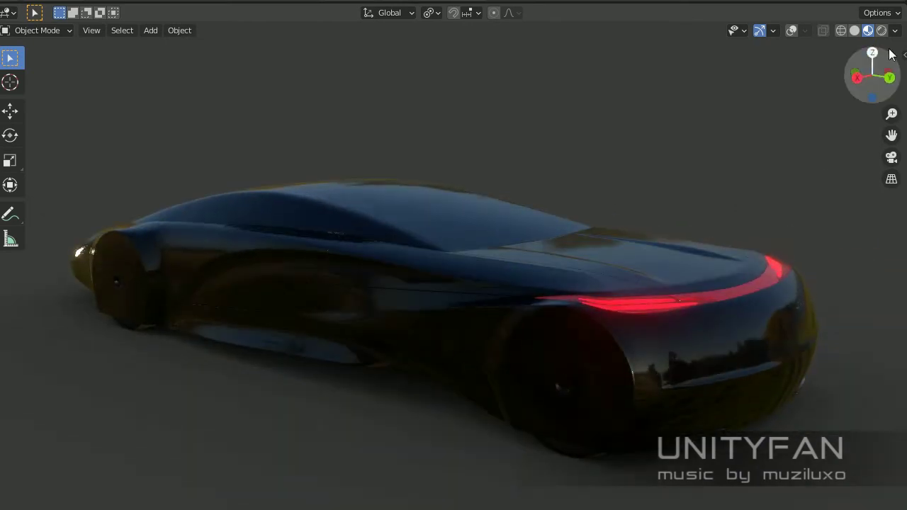
- Light the car with an outdoor parking-lot HDRI and view it from further behind
left_click(896, 31)
left_click(879, 150)
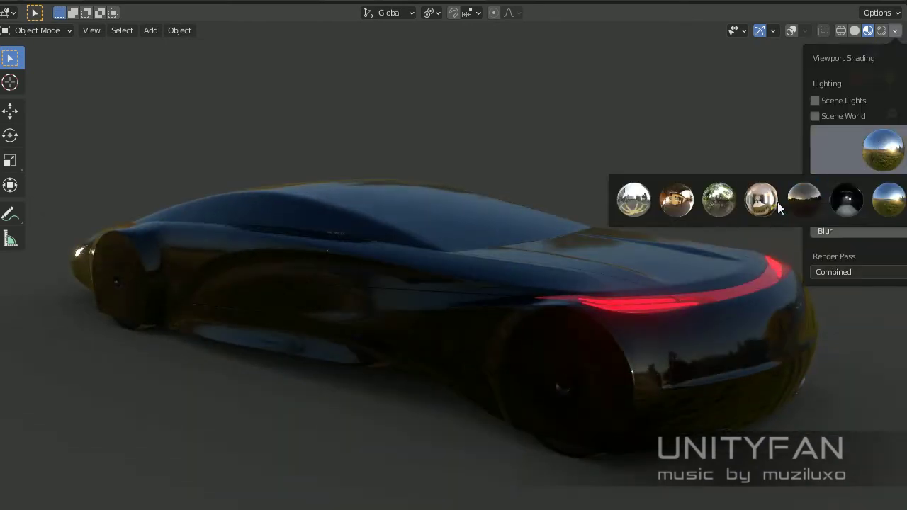
left_click(675, 201)
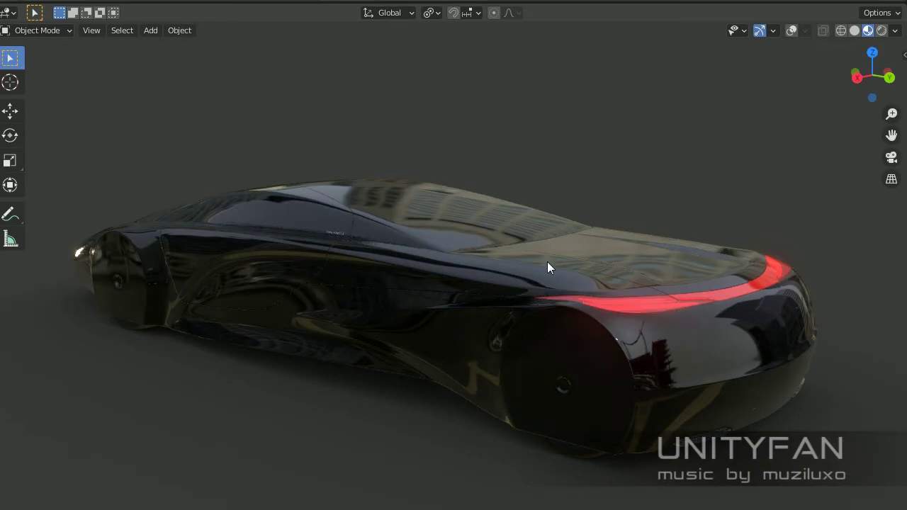
mouse_move(547, 261)
middle_mouse_down()
mouse_move(563, 256)
mouse_move(536, 253)
middle_mouse_up()
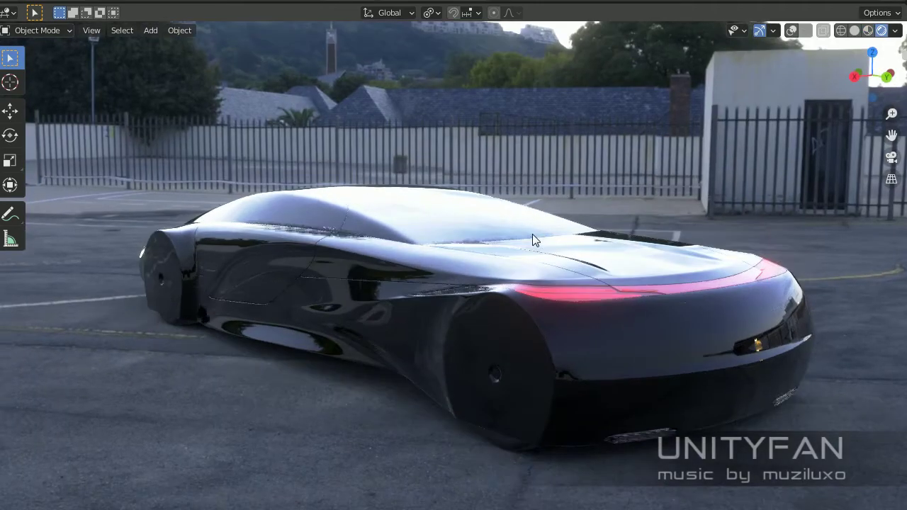
mouse_move(533, 236)
middle_mouse_down()
mouse_move(563, 257)
mouse_move(589, 251)
mouse_move(522, 263)
mouse_move(609, 257)
mouse_move(675, 288)
mouse_move(642, 284)
mouse_move(764, 294)
mouse_move(678, 304)
mouse_move(565, 282)
mouse_move(634, 278)
mouse_move(584, 268)
mouse_move(455, 260)
middle_mouse_up()
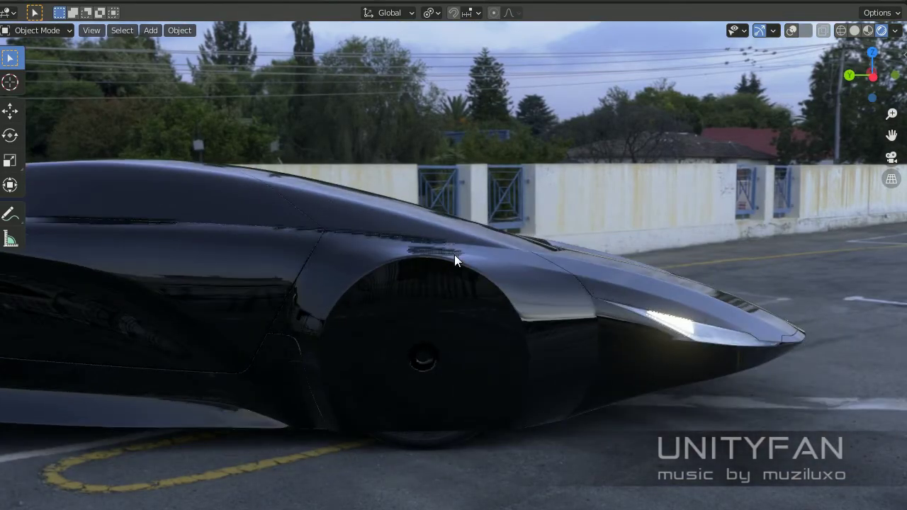
scroll(685, 335, "up", 1)
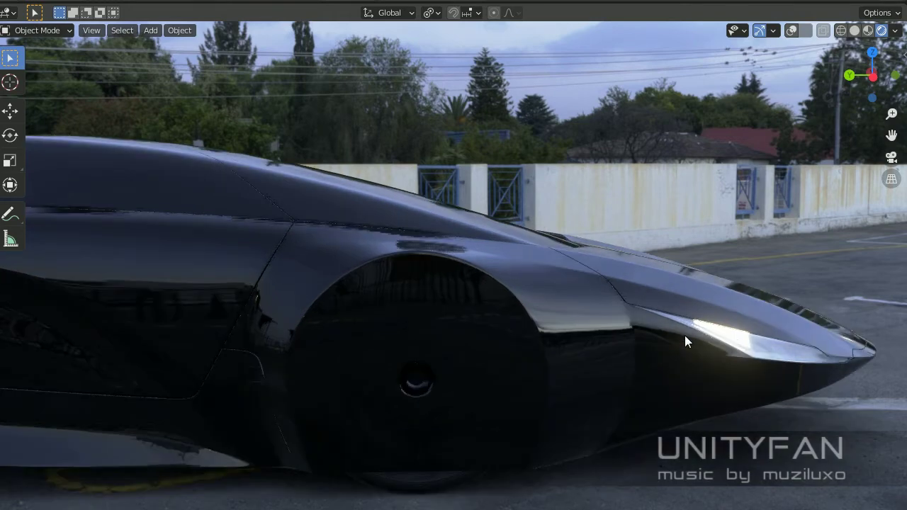
middle_click_drag(687, 334, 665, 325, "shift")
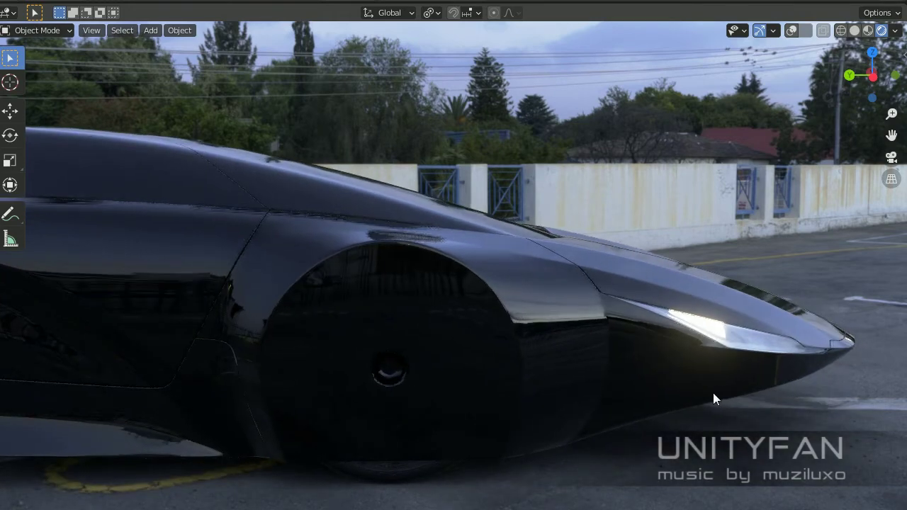
scroll(544, 381, "down", 4)
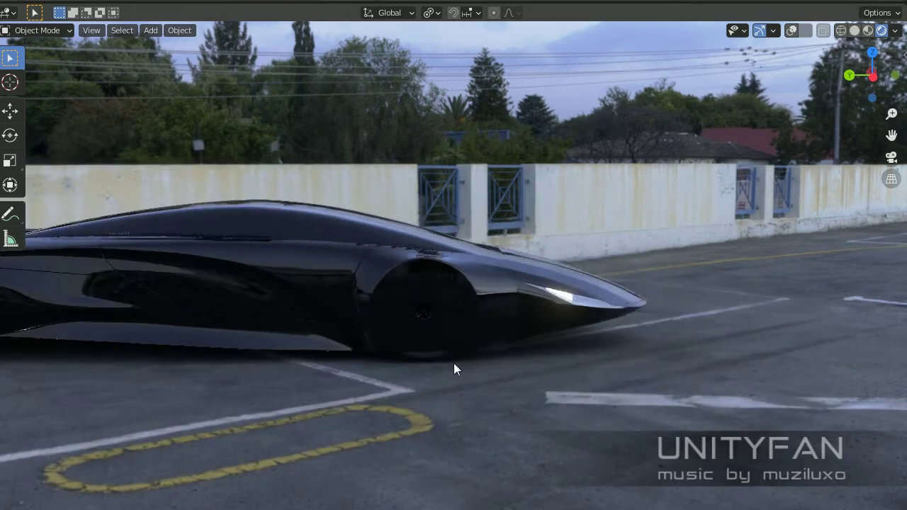
mouse_move(454, 363)
middle_mouse_down("shift")
mouse_move(611, 372)
mouse_move(736, 358)
middle_mouse_up("shift")
scroll(571, 378, "down", 1)
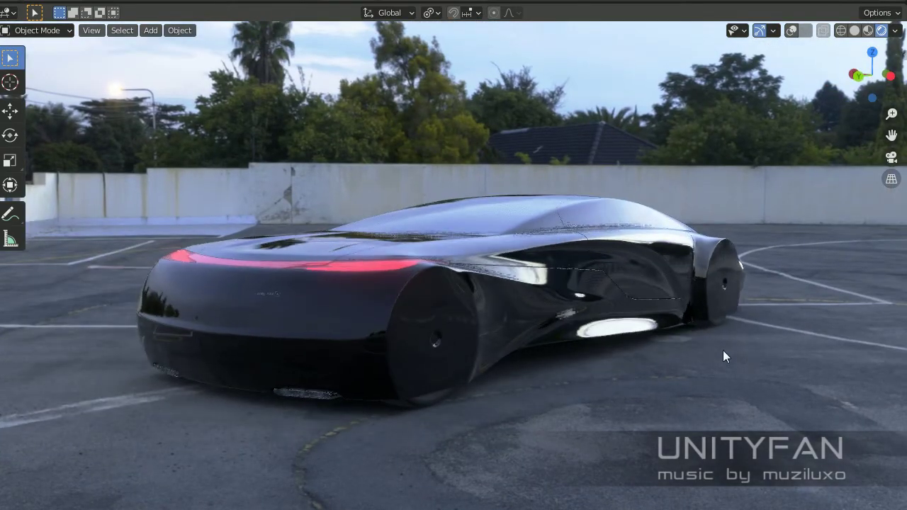
scroll(721, 350, "up", 3)
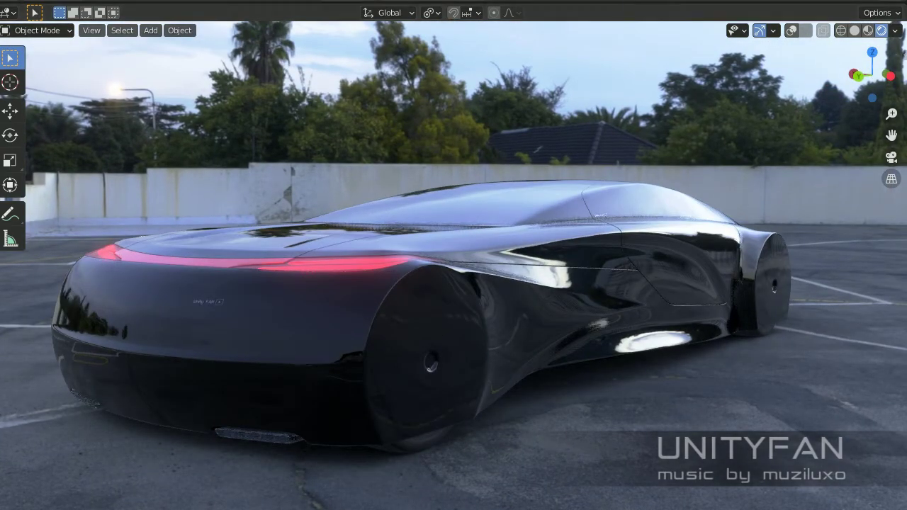
left_click_drag(616, 1, 616, 105)
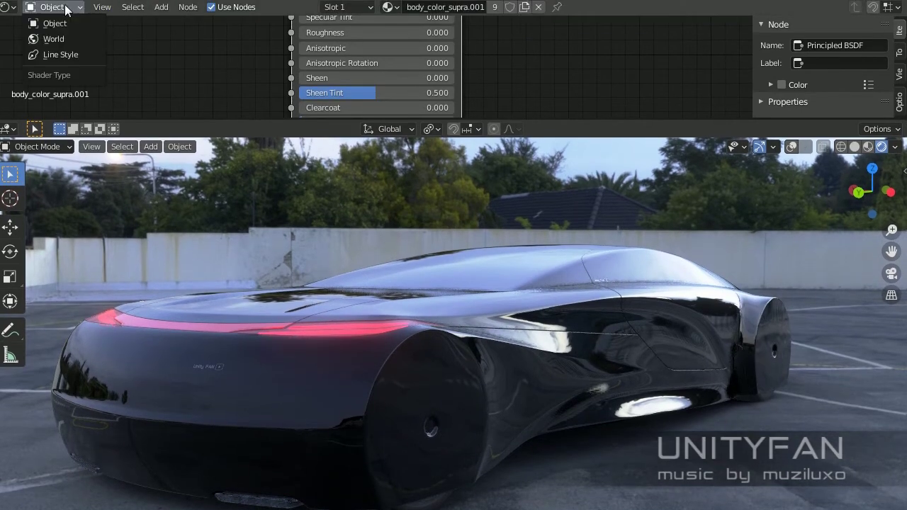
- Show the World nodes and rotate the HDRI Mapping's Z rotation to -470°
left_click(66, 39)
mouse_move(168, 66)
middle_mouse_down()
mouse_move(419, 75)
mouse_move(396, 83)
middle_mouse_up()
scroll(348, 78, "up", 1)
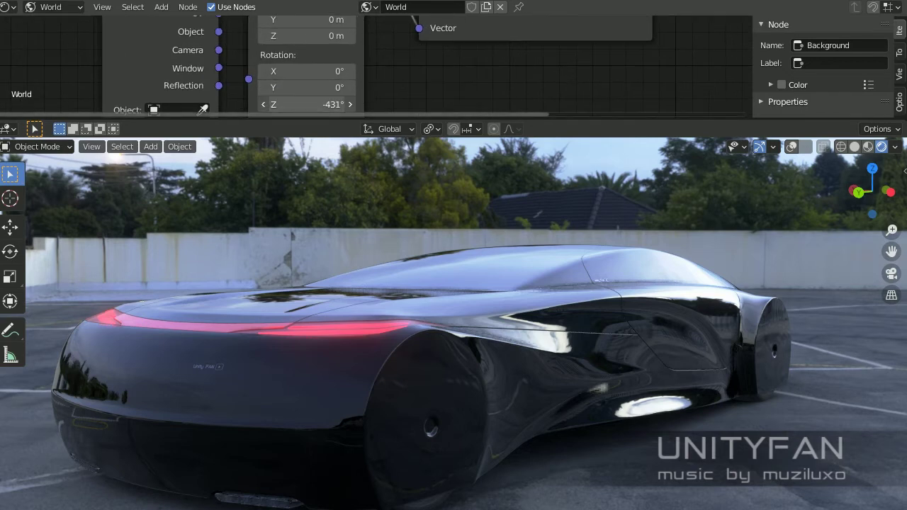
left_click_drag(304, 104, 297, 104)
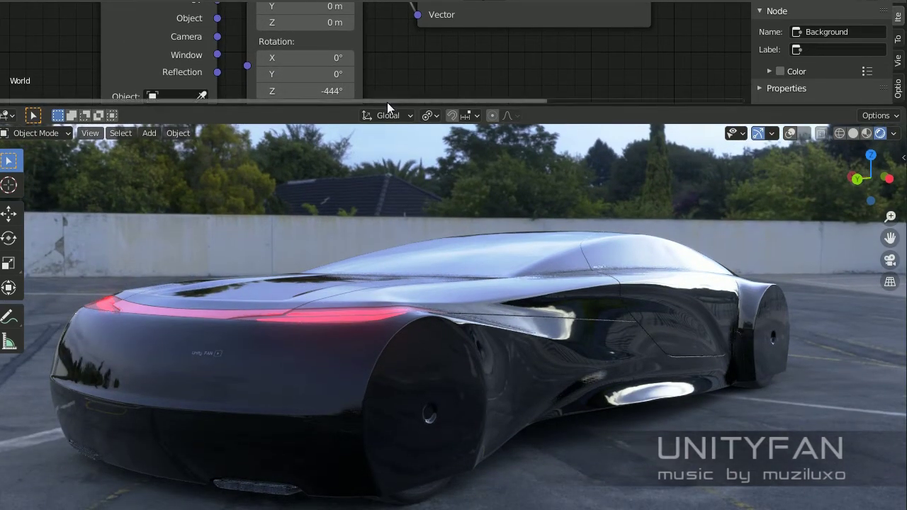
left_click_drag(377, 105, 329, 73)
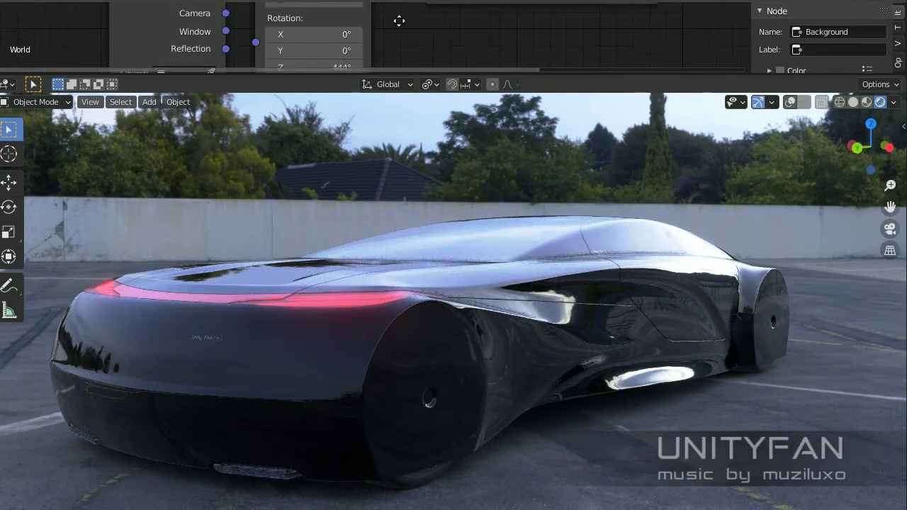
middle_click_drag(328, 67, 333, 33)
mouse_move(312, 40)
left_mouse_down()
mouse_move(269, 41)
mouse_move(357, 51)
left_mouse_up()
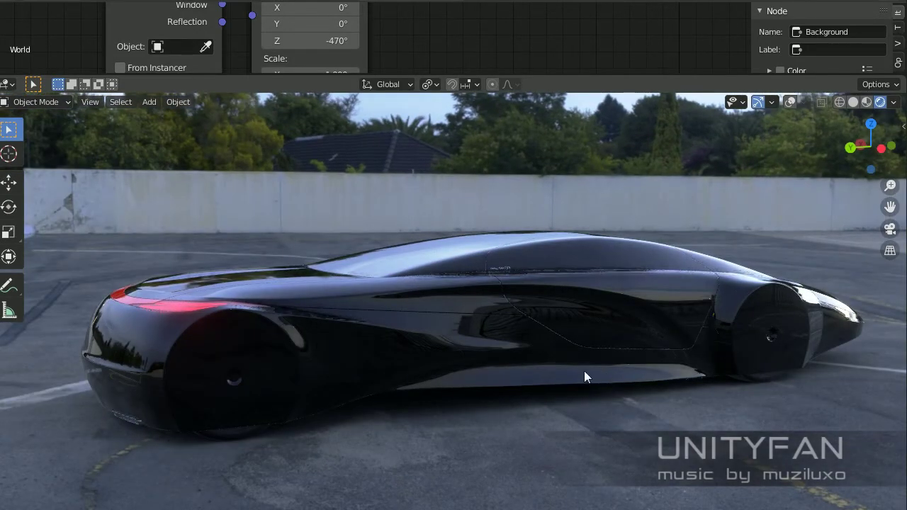
- Orbit to a front-quarter view and zoom to check the rotated lighting
mouse_move(457, 332)
middle_mouse_down()
mouse_move(477, 327)
mouse_move(465, 312)
mouse_move(526, 315)
mouse_move(532, 323)
mouse_move(626, 320)
mouse_move(468, 332)
mouse_move(392, 329)
mouse_move(340, 311)
mouse_move(385, 333)
mouse_move(468, 324)
mouse_move(416, 348)
mouse_move(455, 341)
middle_mouse_up()
scroll(461, 339, "up", 2)
scroll(455, 342, "down", 2)
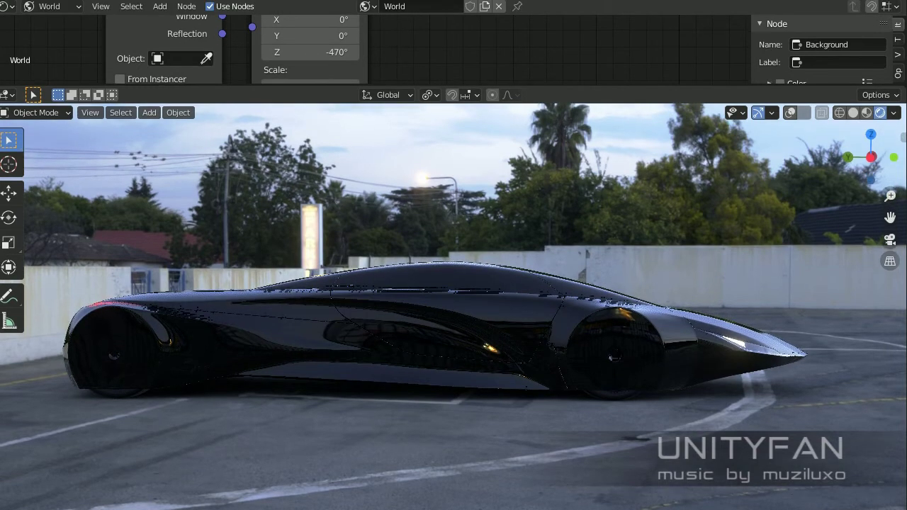
- Set body_color_supra.001's Base Color to pure white (HSV 0/0/1)
left_click(67, 24)
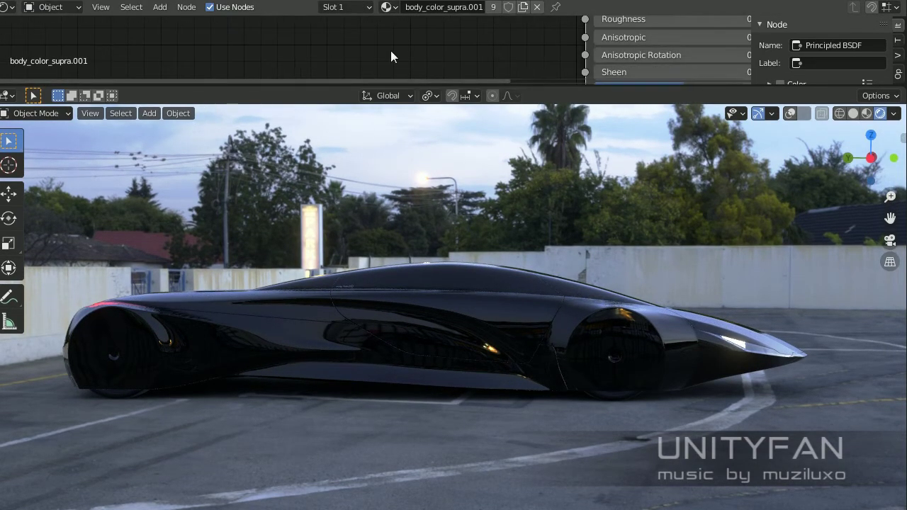
middle_click_drag(391, 55, 160, 27)
mouse_move(279, 22)
middle_mouse_down()
mouse_move(248, 28)
mouse_move(267, 81)
middle_mouse_up()
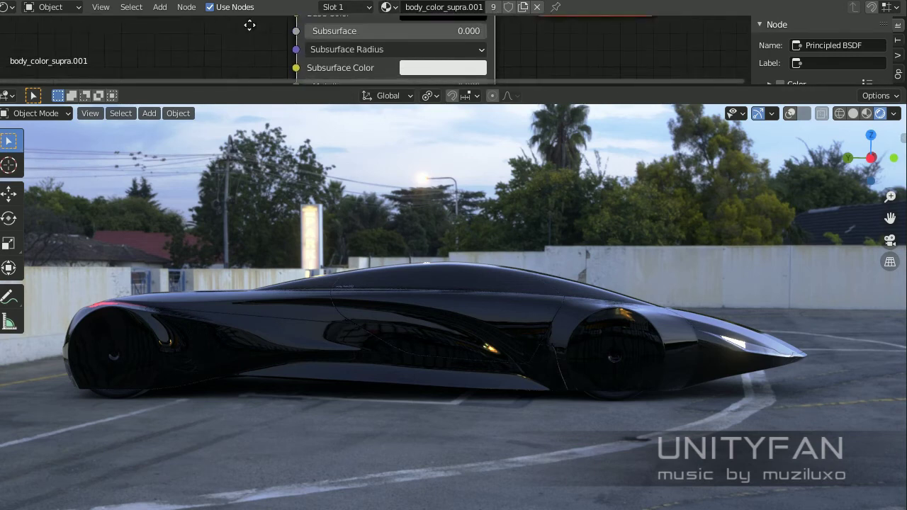
left_click(444, 21)
left_click_drag(538, 154, 539, 36)
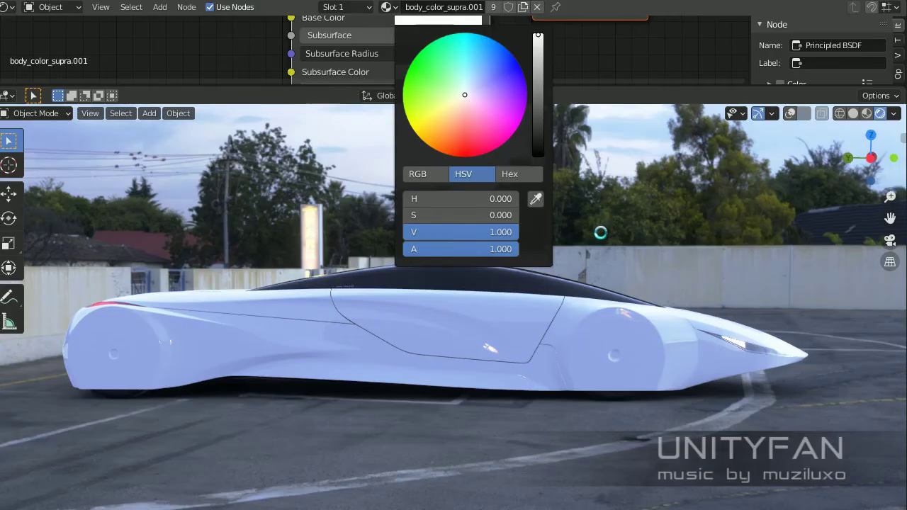
- Orbit and zoom around the white car's front-right, taillight and rear
mouse_move(610, 228)
middle_mouse_down()
mouse_move(576, 230)
mouse_move(553, 245)
mouse_move(722, 233)
mouse_move(604, 300)
mouse_move(649, 242)
mouse_move(635, 251)
mouse_move(687, 334)
mouse_move(741, 343)
mouse_move(621, 311)
mouse_move(668, 310)
mouse_move(622, 320)
mouse_move(614, 308)
mouse_move(644, 320)
mouse_move(521, 318)
middle_mouse_up()
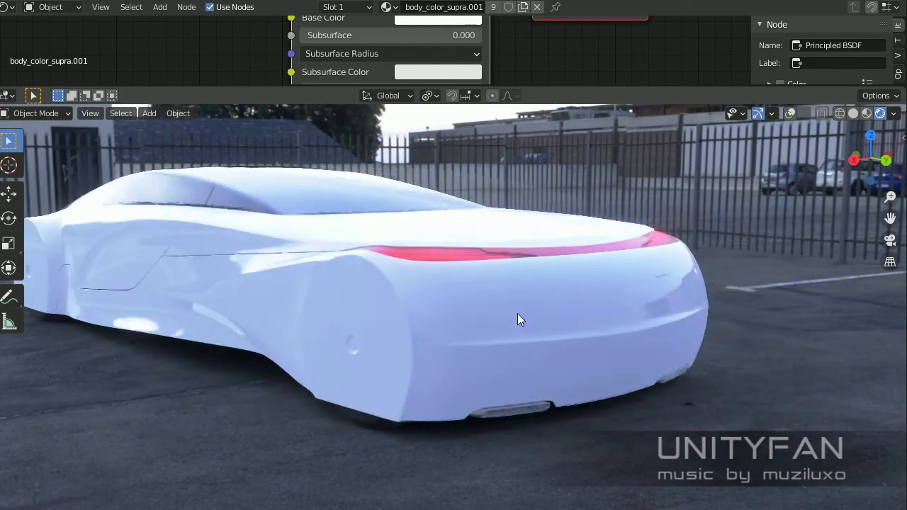
scroll(570, 303, "up", 5)
middle_click_drag(570, 304, 513, 361)
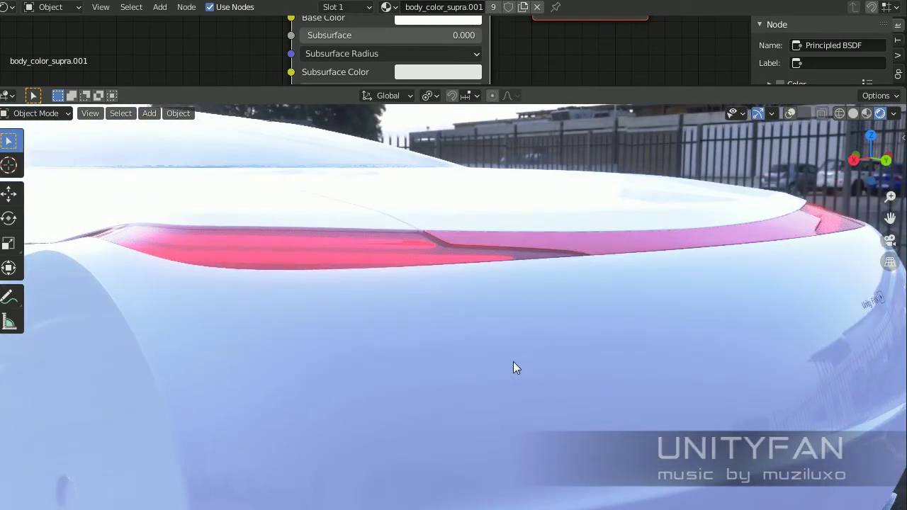
scroll(530, 365, "down", 2)
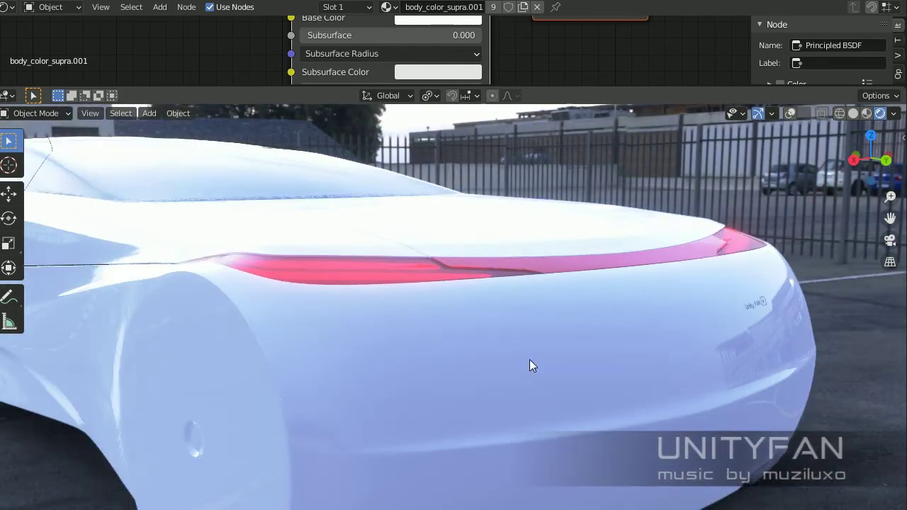
mouse_move(530, 359)
middle_mouse_down()
mouse_move(603, 361)
mouse_move(475, 355)
mouse_move(637, 352)
mouse_move(413, 341)
mouse_move(597, 339)
mouse_move(534, 333)
mouse_move(707, 304)
mouse_move(617, 348)
mouse_move(502, 365)
mouse_move(586, 338)
middle_mouse_up()
scroll(547, 353, "down", 2)
scroll(548, 355, "down", 2)
scroll(719, 300, "down", 2)
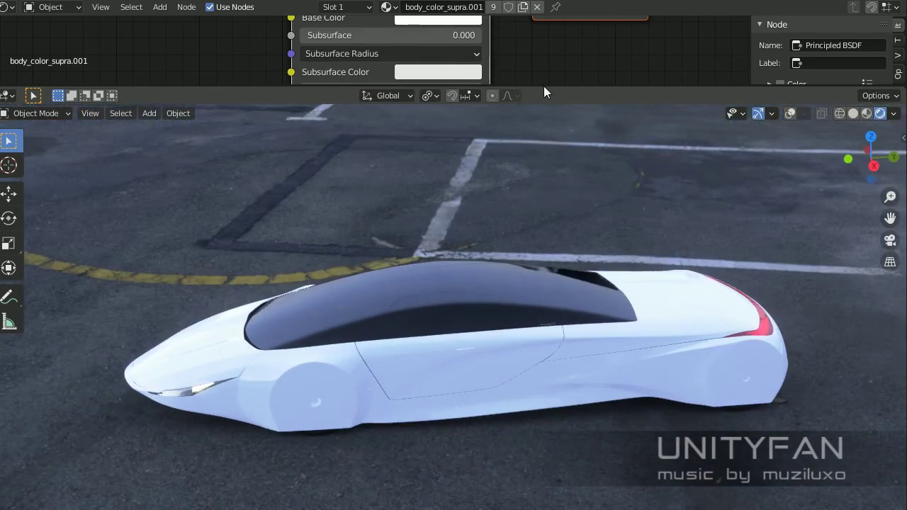
scroll(527, 33, "down", 1, "shift")
- Raise the body paint's Metallic to 1.0 and check it from low and three-quarter views
scroll(527, 33, "down", 2, "shift")
scroll(425, 50, "down", 1, "shift")
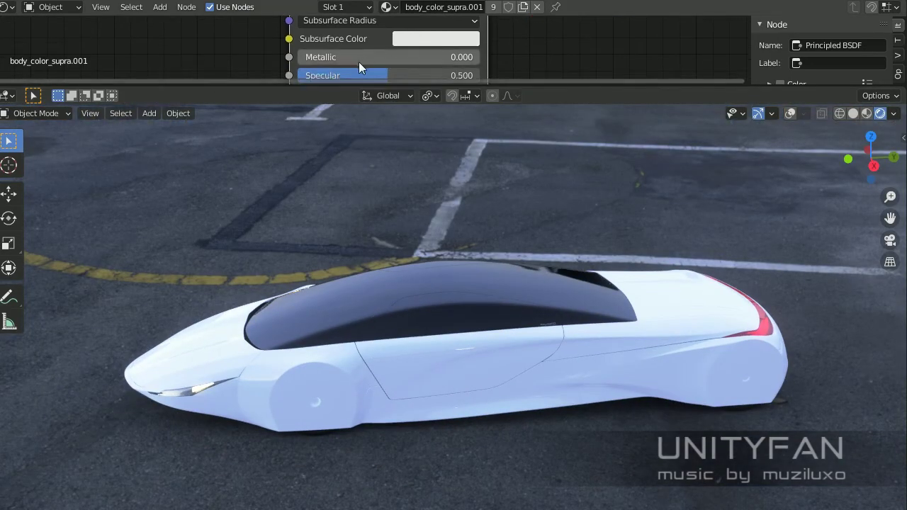
left_click_drag(470, 58, 652, 57)
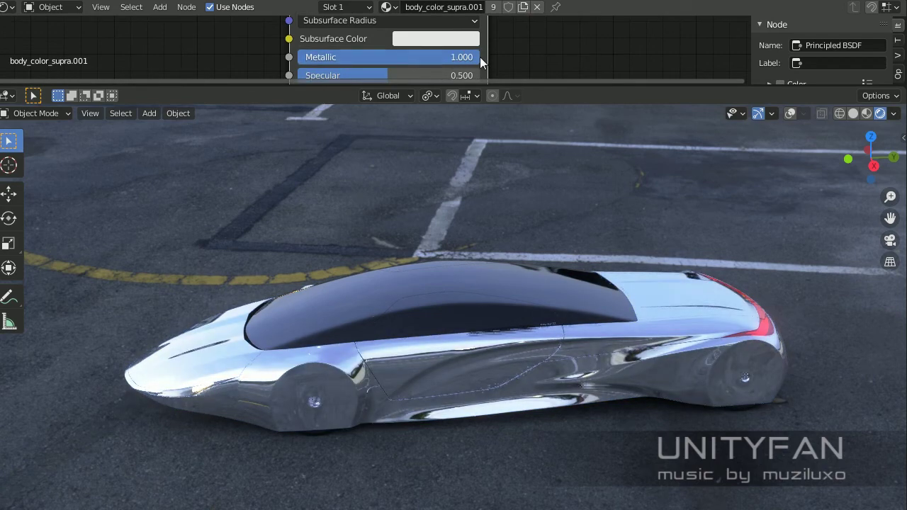
middle_click_drag(474, 280, 422, 268)
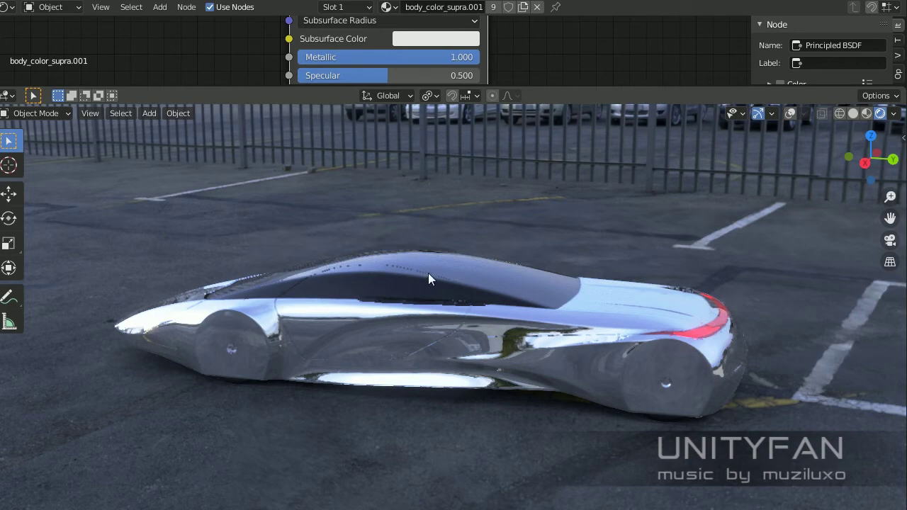
scroll(432, 270, "up", 2)
mouse_move(435, 268)
middle_mouse_down()
mouse_move(383, 261)
mouse_move(525, 268)
mouse_move(539, 259)
middle_mouse_up()
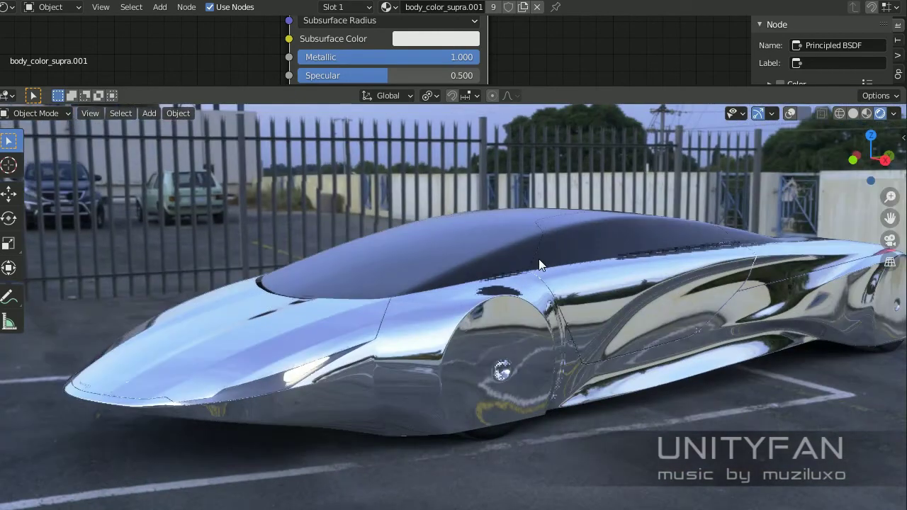
middle_click_drag(521, 58, 533, 52)
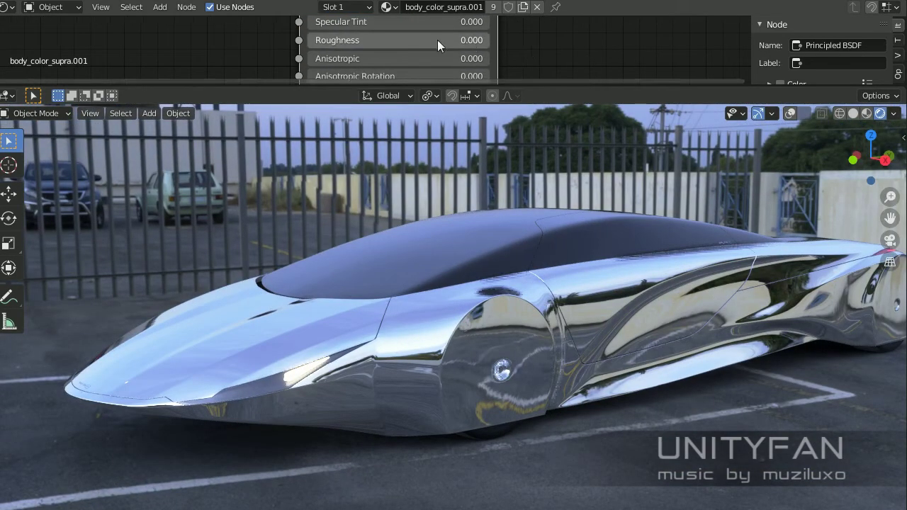
- Set the body paint's Roughness to 0.2 for a satin silver finish
type("0.3")
key("Return")
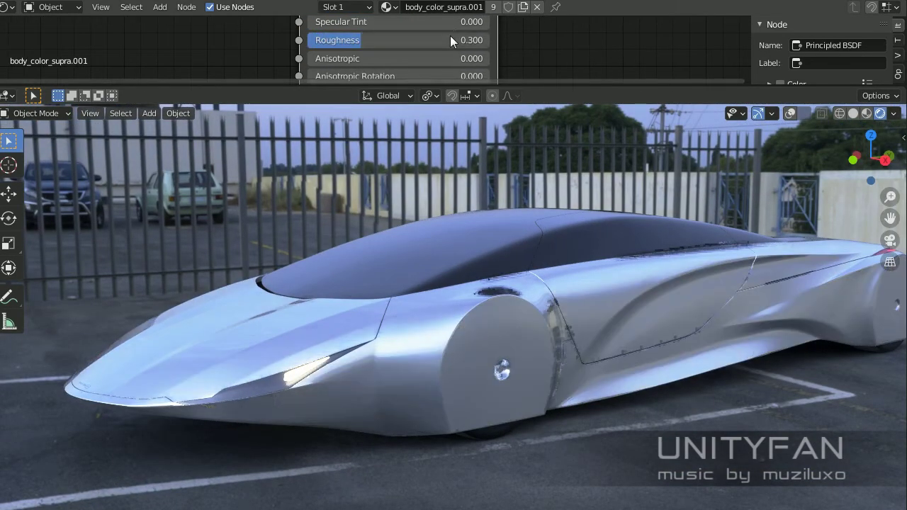
left_click(450, 35)
type("0.2")
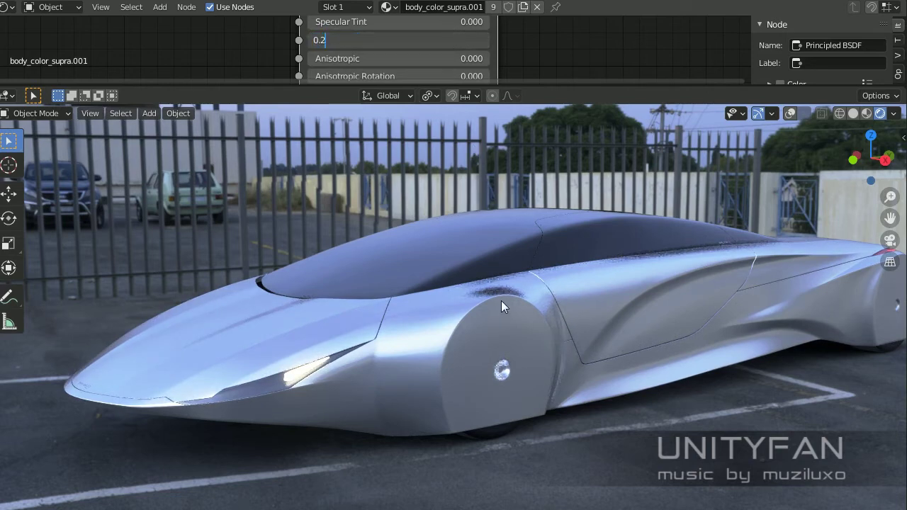
key("Return")
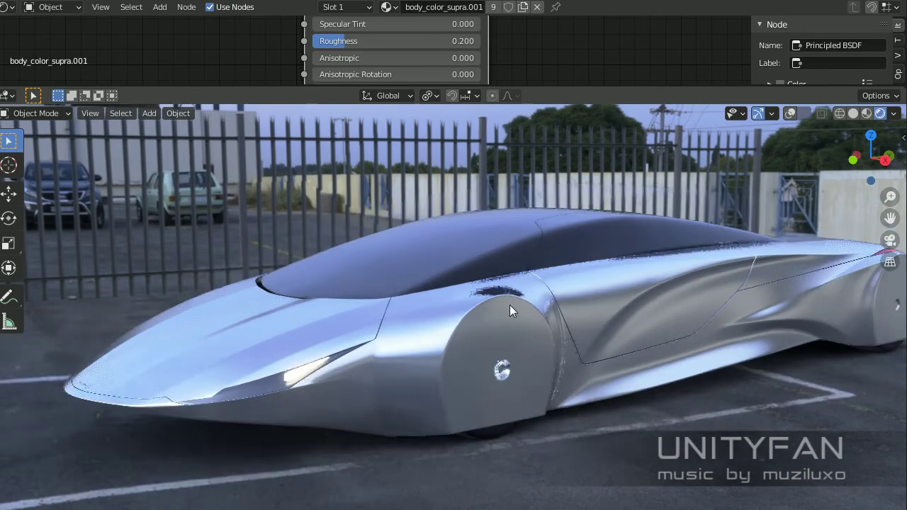
mouse_move(510, 305)
middle_mouse_down()
mouse_move(548, 310)
mouse_move(497, 316)
mouse_move(520, 318)
mouse_move(508, 316)
middle_mouse_up()
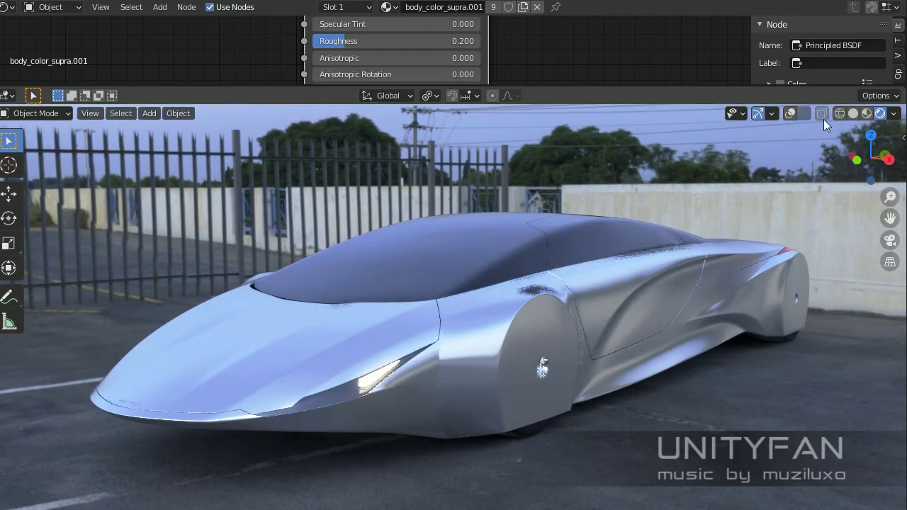
- Switch to Material Preview shading and light the car with the forest HDRI
left_click(867, 113)
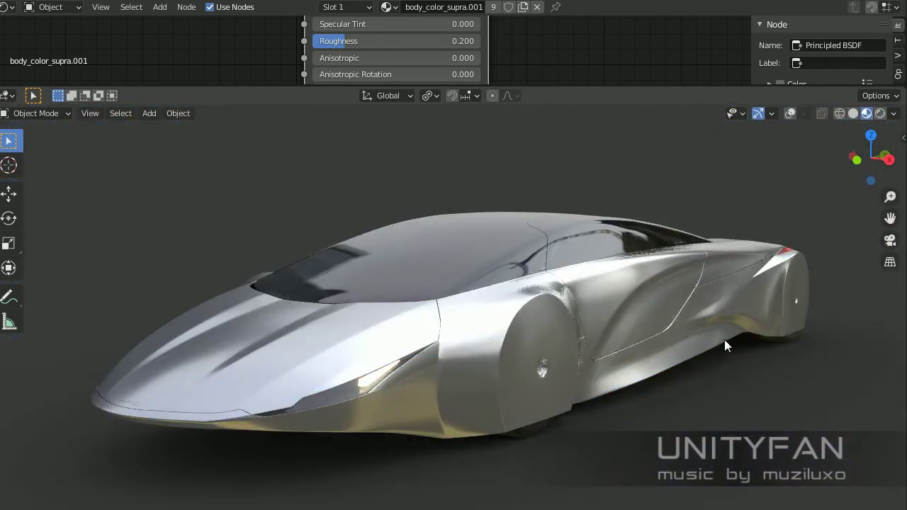
middle_click_drag(725, 343, 791, 303)
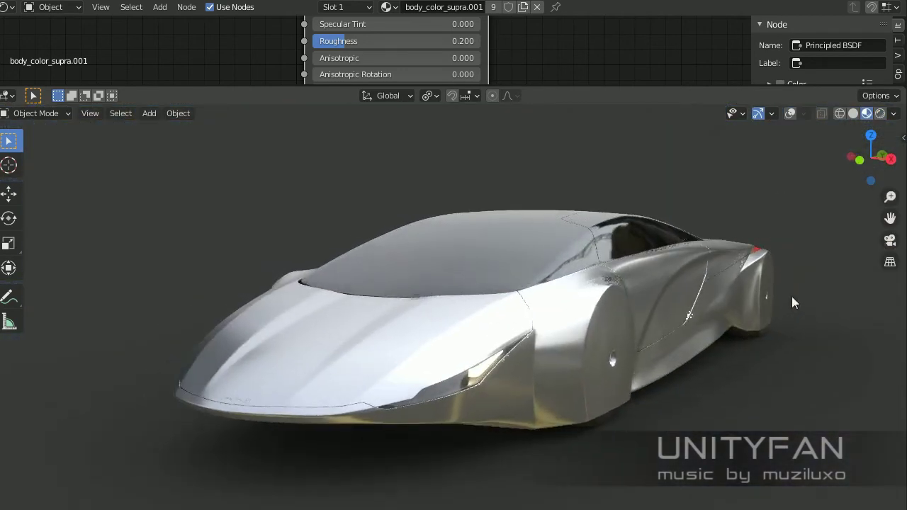
left_click(893, 113)
left_click(881, 231)
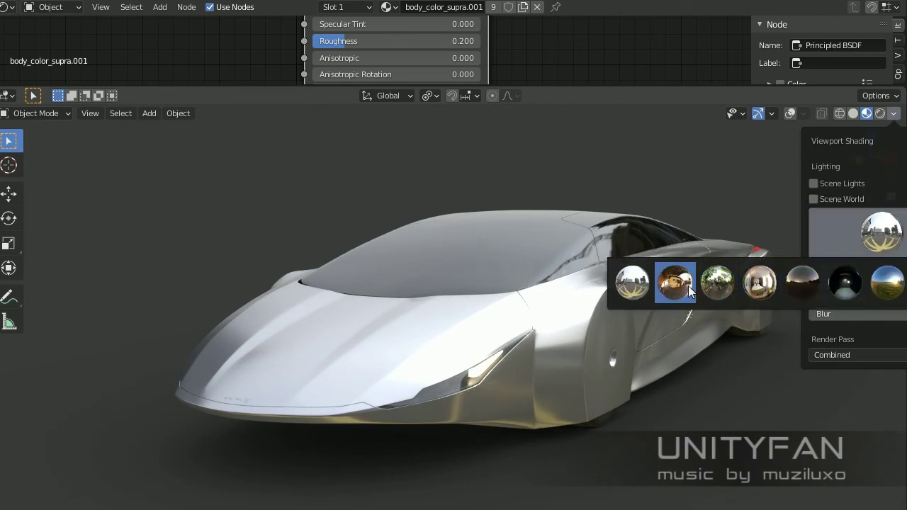
left_click(714, 286)
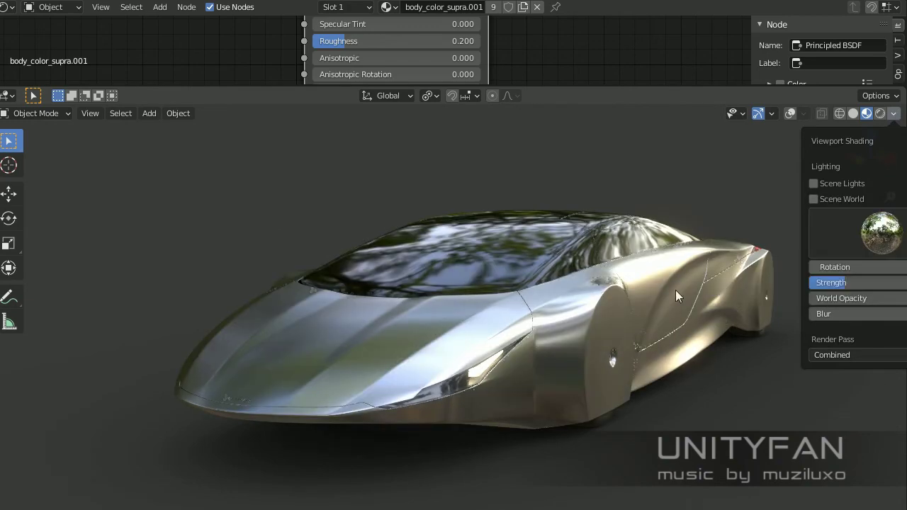
mouse_move(675, 289)
middle_mouse_down()
mouse_move(644, 302)
mouse_move(758, 306)
mouse_move(705, 313)
mouse_move(716, 321)
mouse_move(772, 295)
mouse_move(739, 298)
mouse_move(721, 327)
mouse_move(841, 307)
mouse_move(564, 302)
mouse_move(460, 316)
mouse_move(663, 324)
mouse_move(631, 330)
middle_mouse_up()
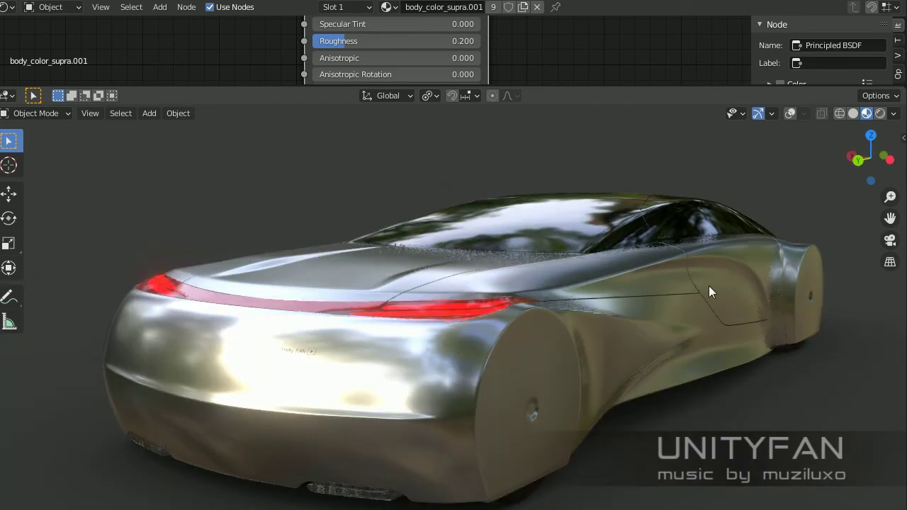
- Swap the preview lighting to the warm studio HDRI and view the car from the side
left_click(894, 114)
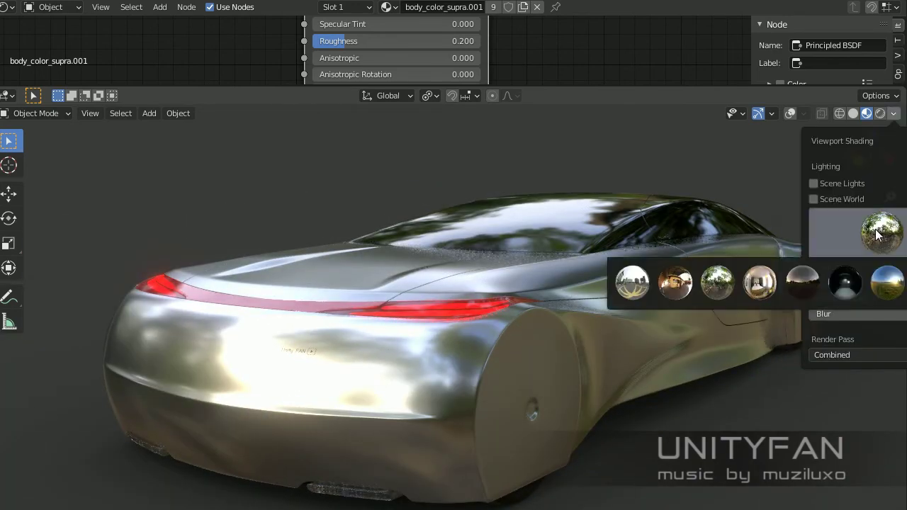
left_click(879, 233)
left_click(674, 282)
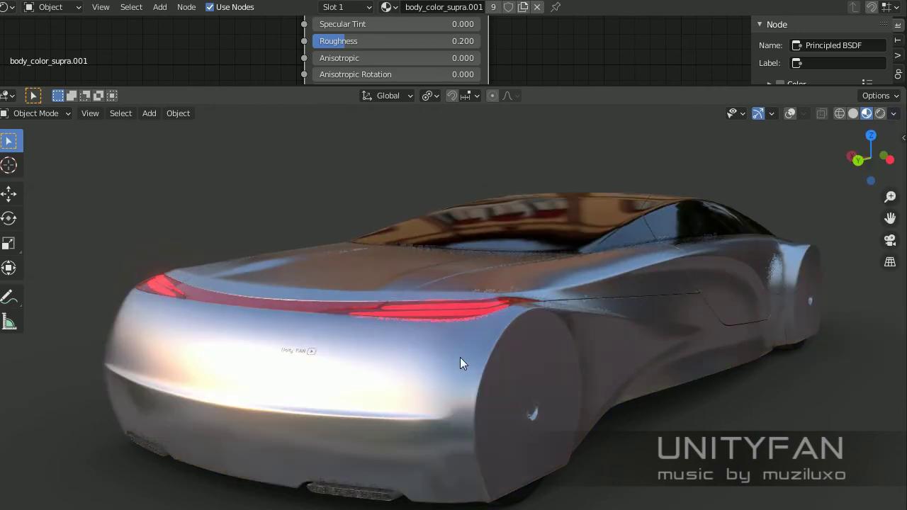
mouse_move(460, 357)
middle_mouse_down()
mouse_move(431, 358)
mouse_move(603, 385)
mouse_move(683, 366)
middle_mouse_up()
mouse_move(445, 319)
middle_mouse_down()
mouse_move(596, 329)
mouse_move(599, 342)
mouse_move(610, 312)
mouse_move(525, 306)
mouse_move(462, 319)
mouse_move(492, 335)
middle_mouse_up()
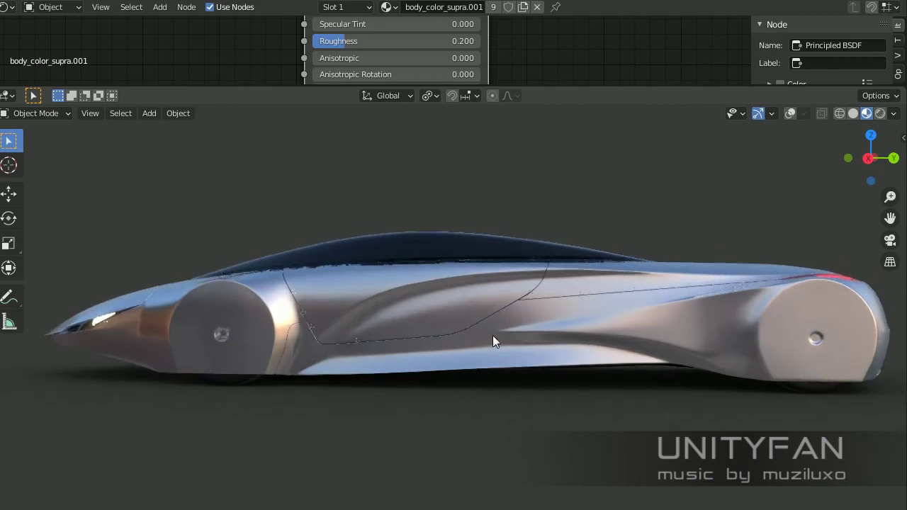
- Try 0.4 roughness on body_color_supra.001, then settle on 0.3
double_click(401, 41)
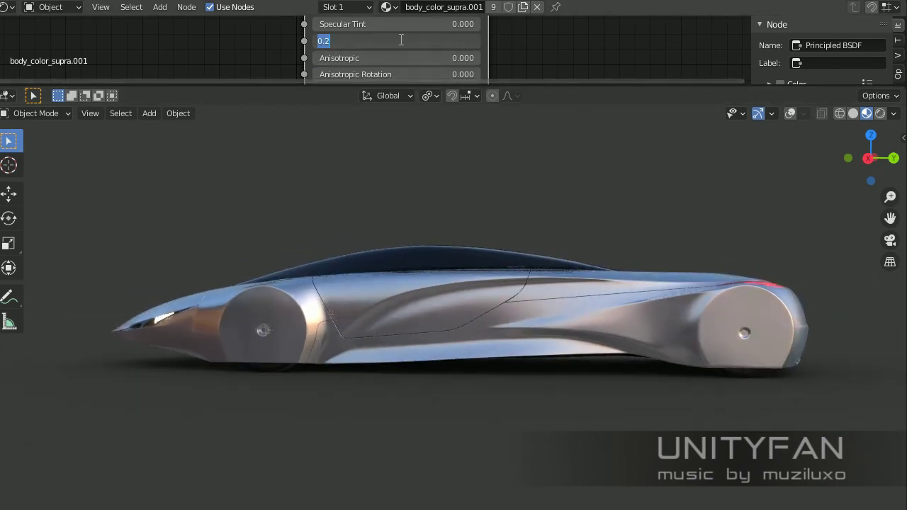
type("0.4")
key("Return")
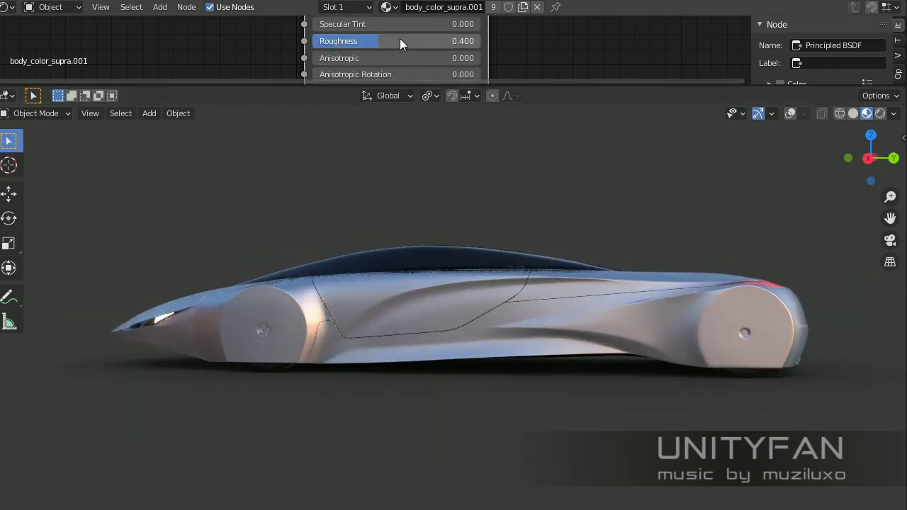
double_click(407, 41)
type("0.")
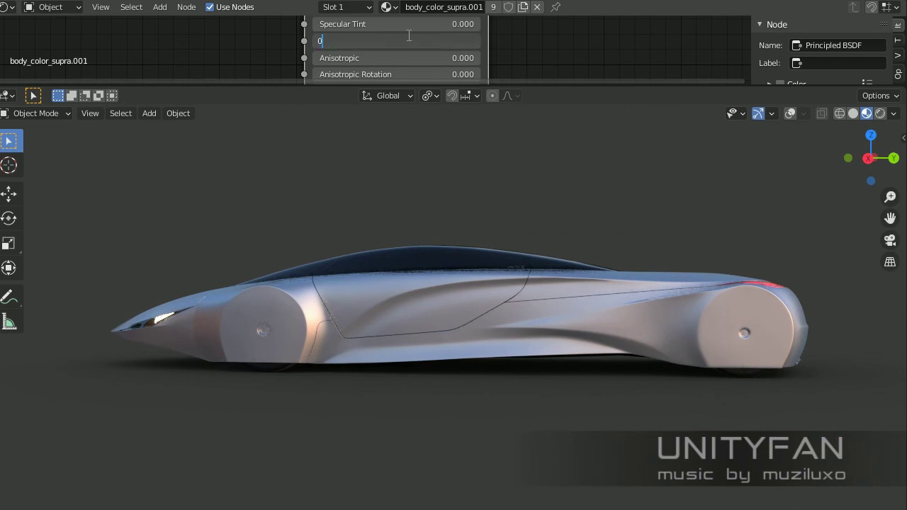
type("3")
key("Return")
- Zoom and orbit around the car to review the softer satin reflections
scroll(379, 183, "up", 3)
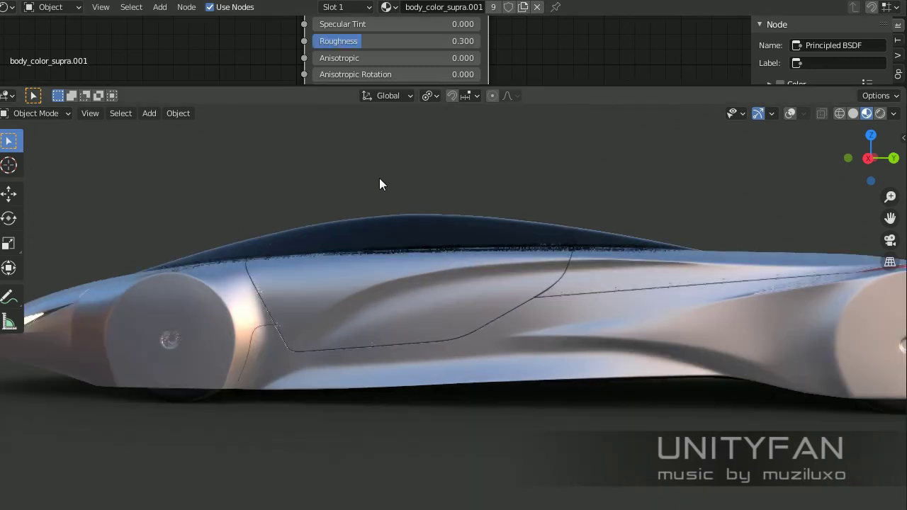
scroll(379, 192, "down", 1)
scroll(379, 192, "down", 2)
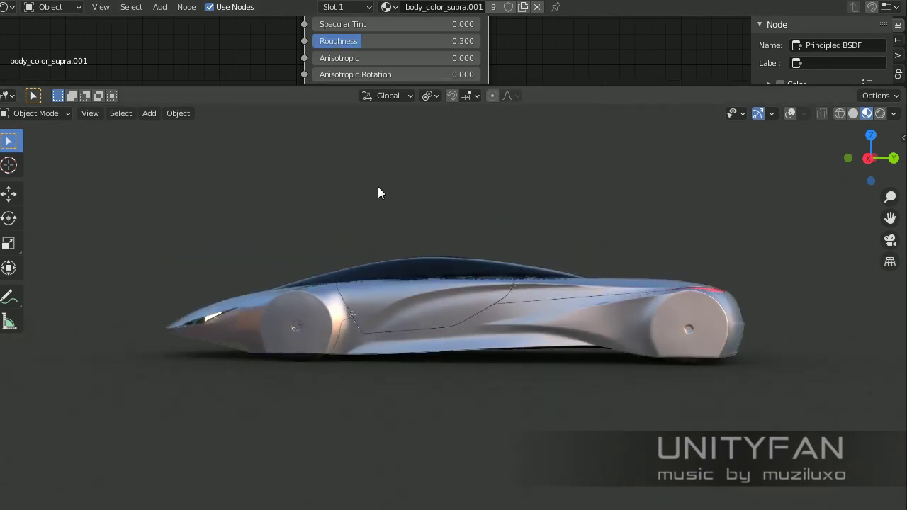
mouse_move(401, 213)
middle_mouse_down()
mouse_move(482, 227)
mouse_move(543, 208)
middle_mouse_up()
scroll(489, 226, "up", 1)
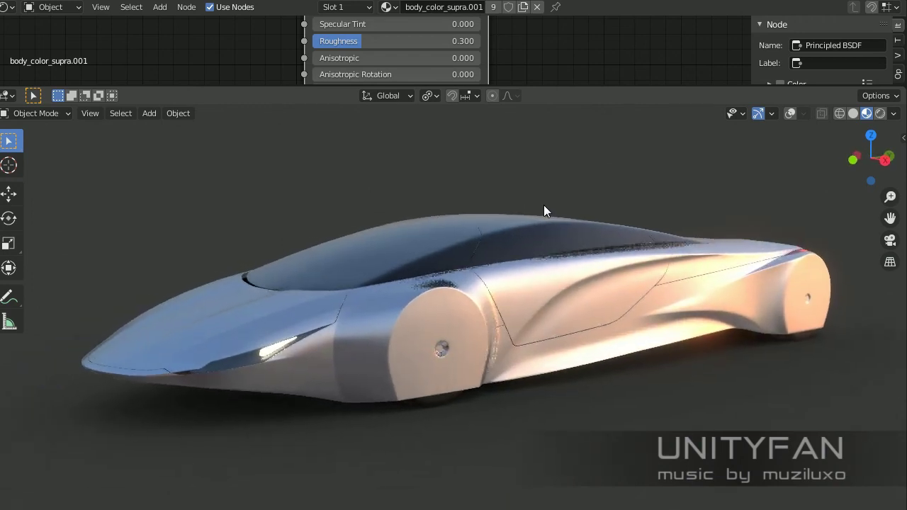